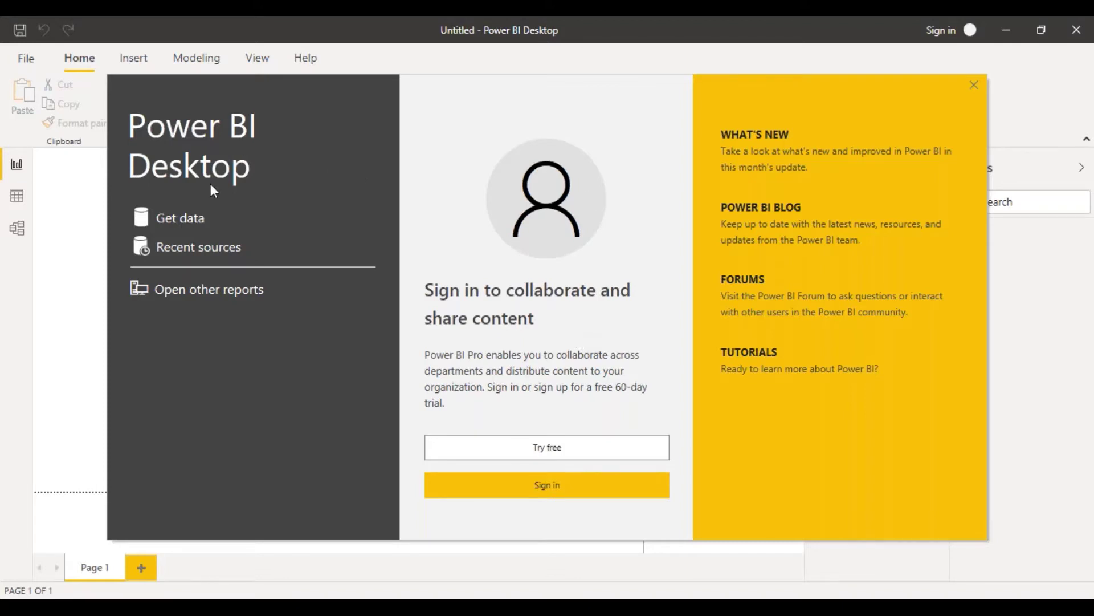
Review the available data connectors in the File, Database, Power Platform, Online Services, Other and All categories of Get Data
left_click(179, 220)
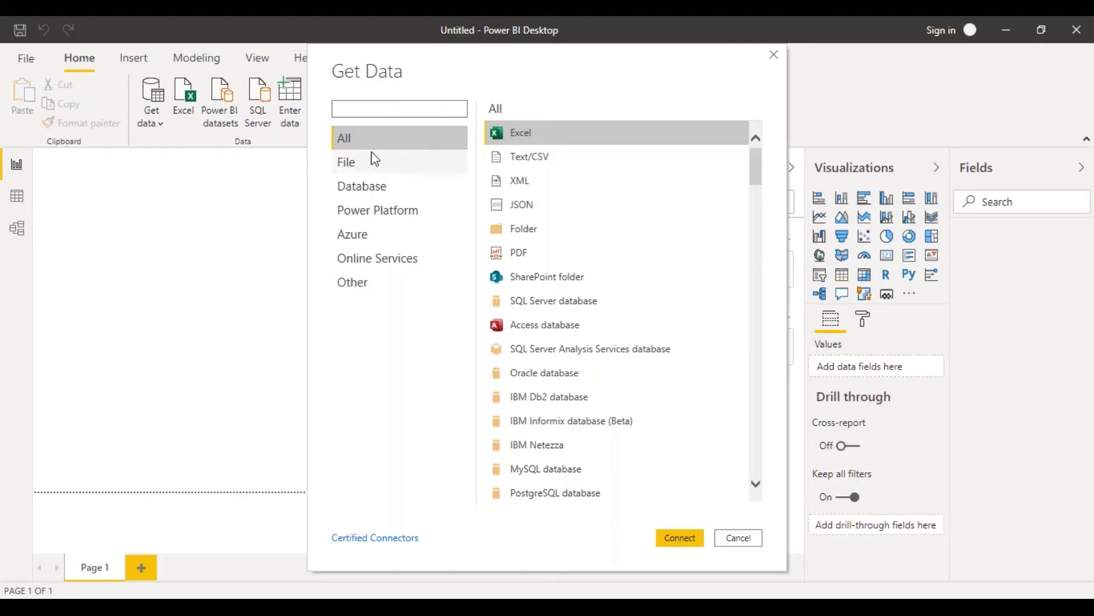
left_click(362, 168)
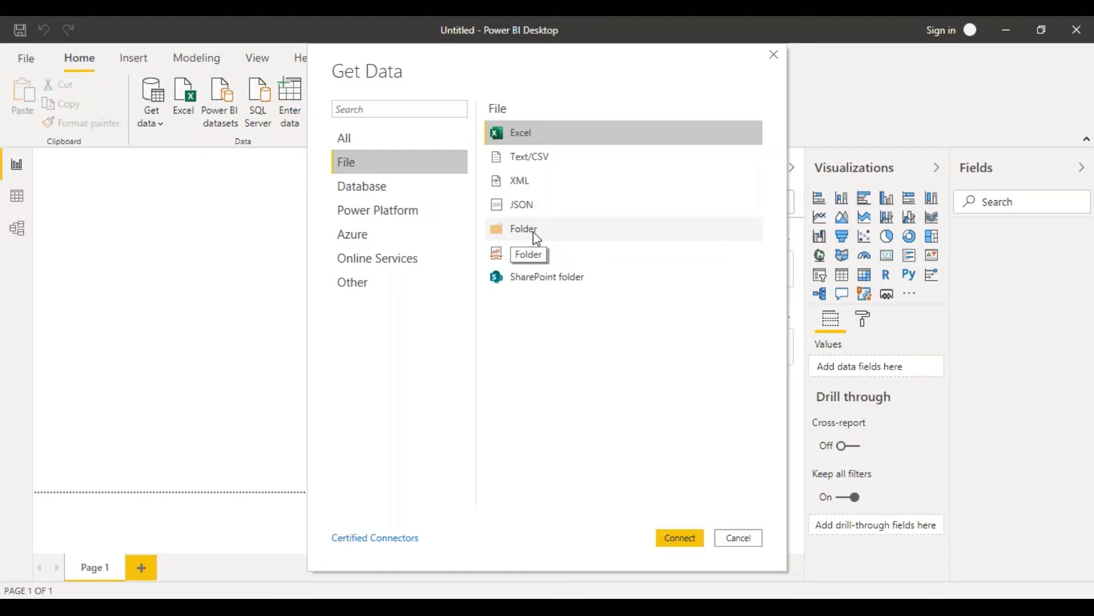
left_click(379, 196)
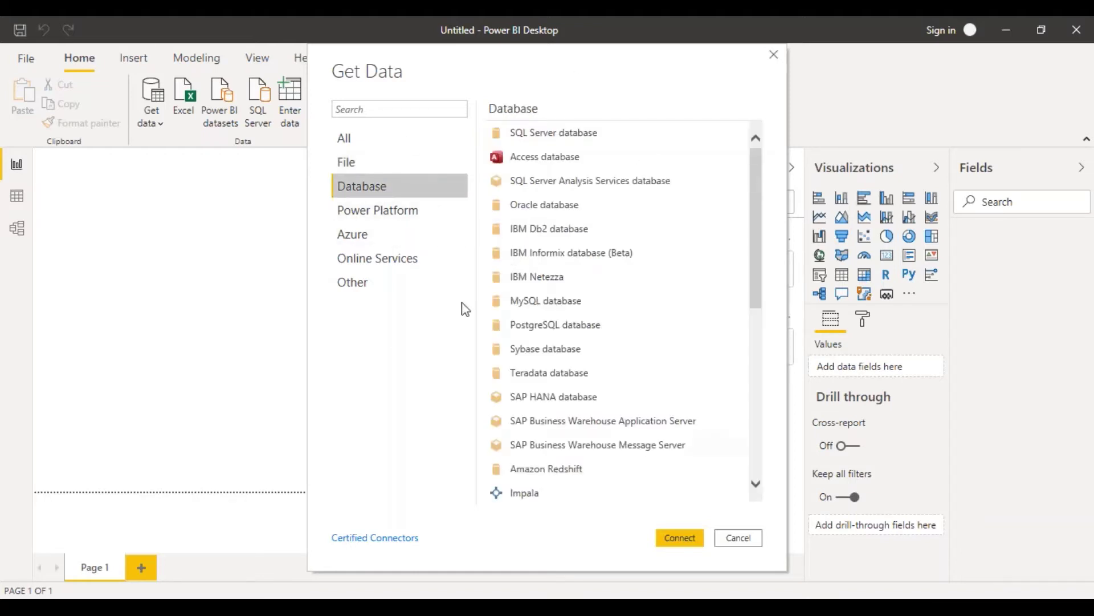
left_click_drag(754, 255, 772, 411)
scroll(772, 422, "down", 2)
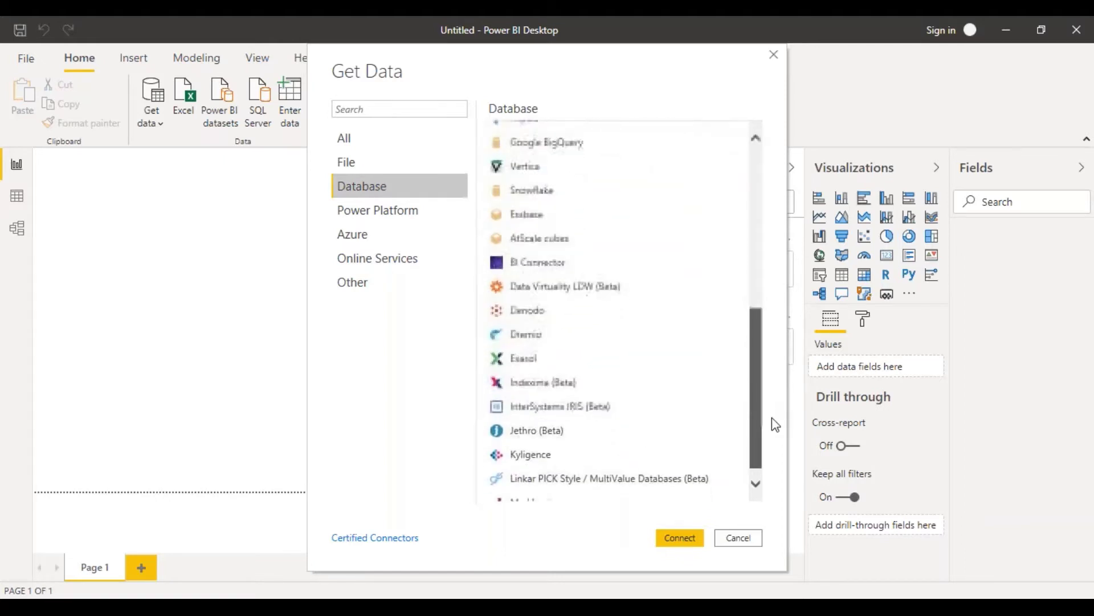
left_click_drag(757, 414, 751, 218)
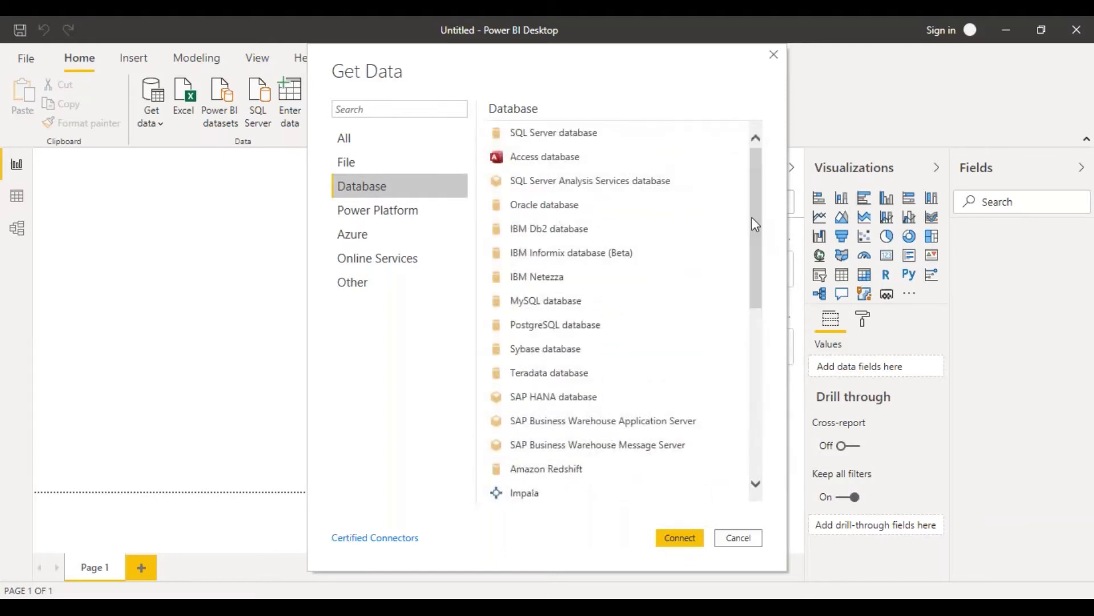
left_click(396, 218)
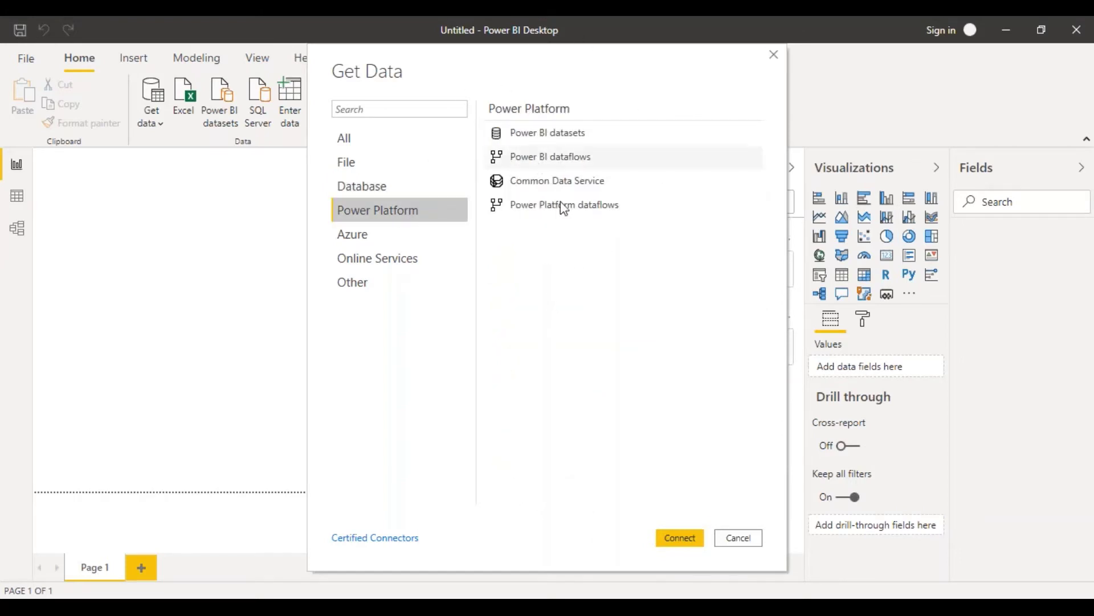
left_click(384, 258)
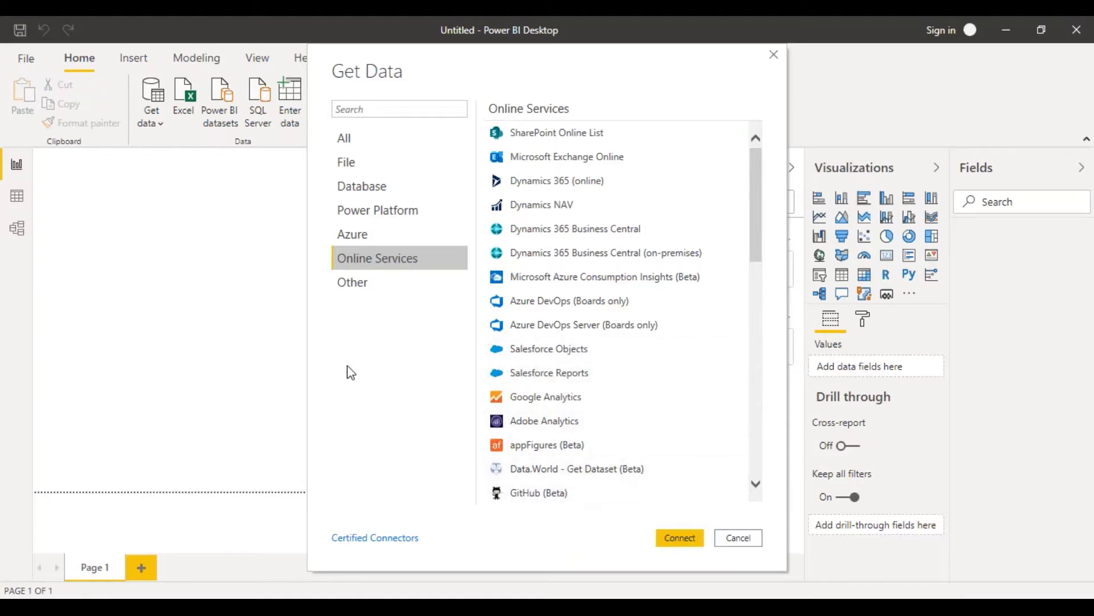
left_click(360, 284)
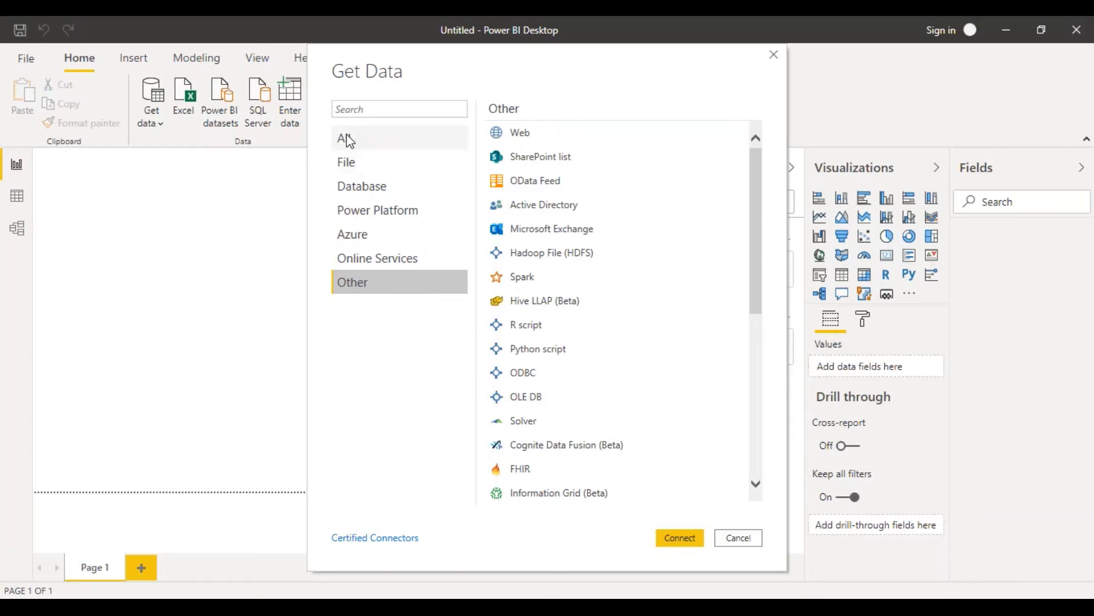
left_click(370, 146)
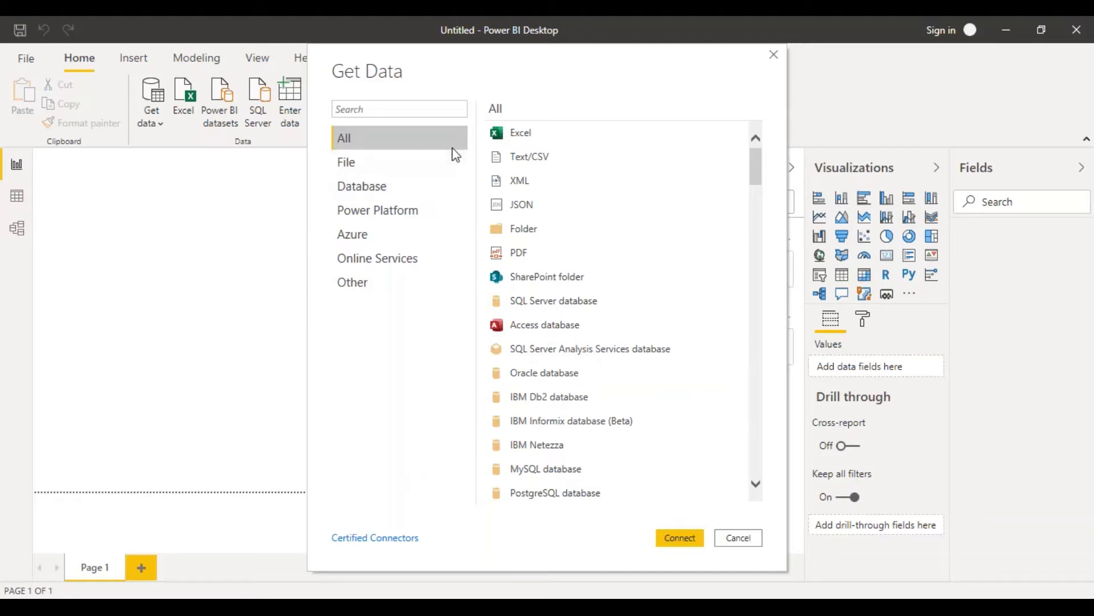
Connect to the Excel workbook Financial Sample in the Downloads folder
double_click(538, 138)
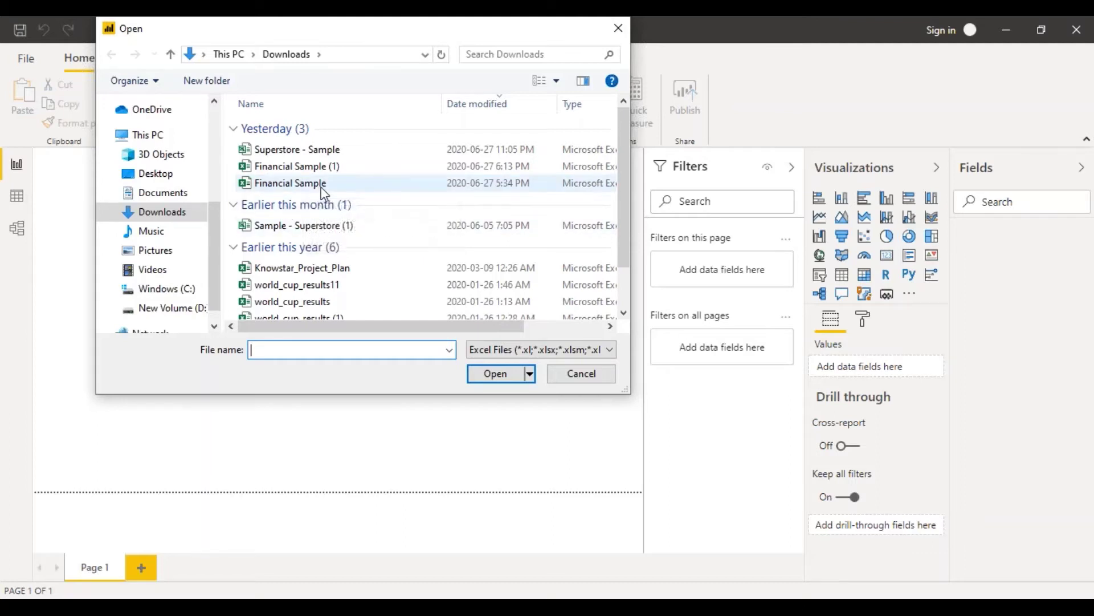
left_click(327, 188)
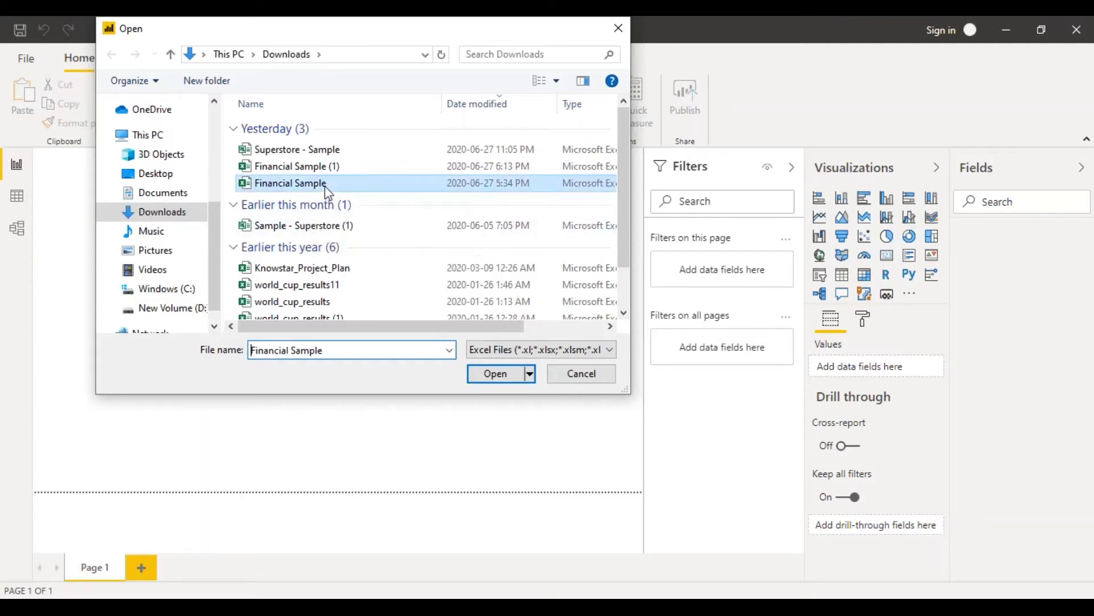
left_click(501, 378)
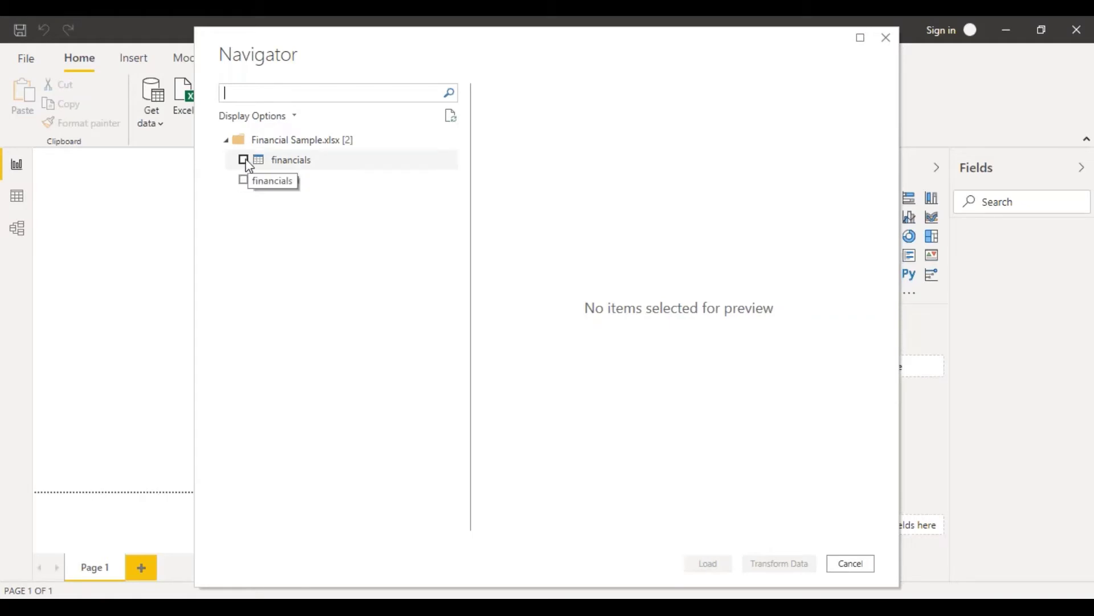
Select the financials table of the workbook, preview it alongside Sheet1, and load only financials into the report
left_click(244, 160)
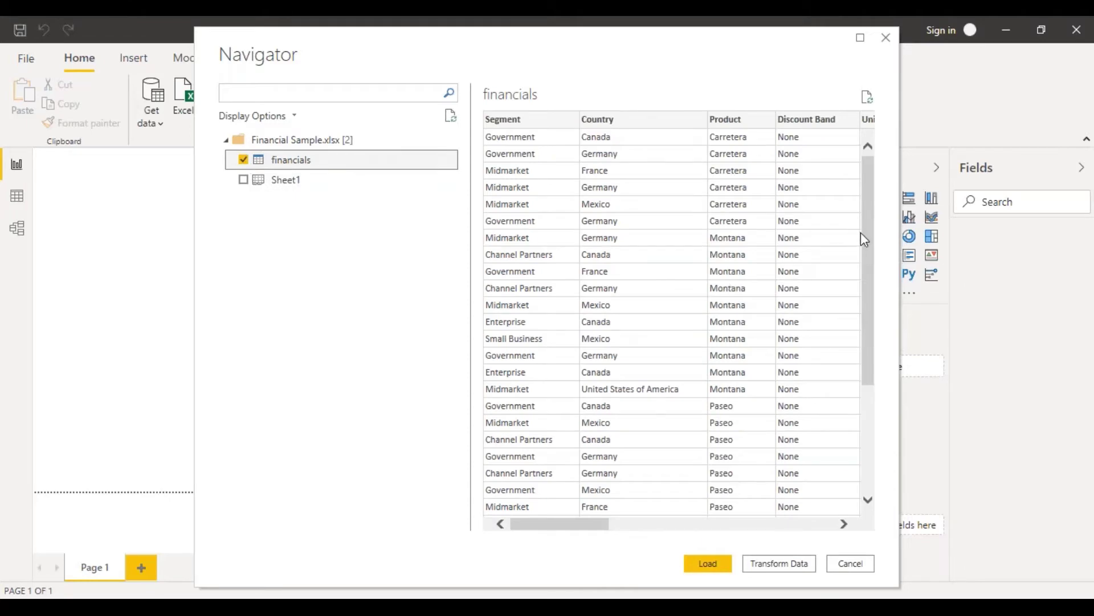
left_click_drag(870, 247, 893, 227)
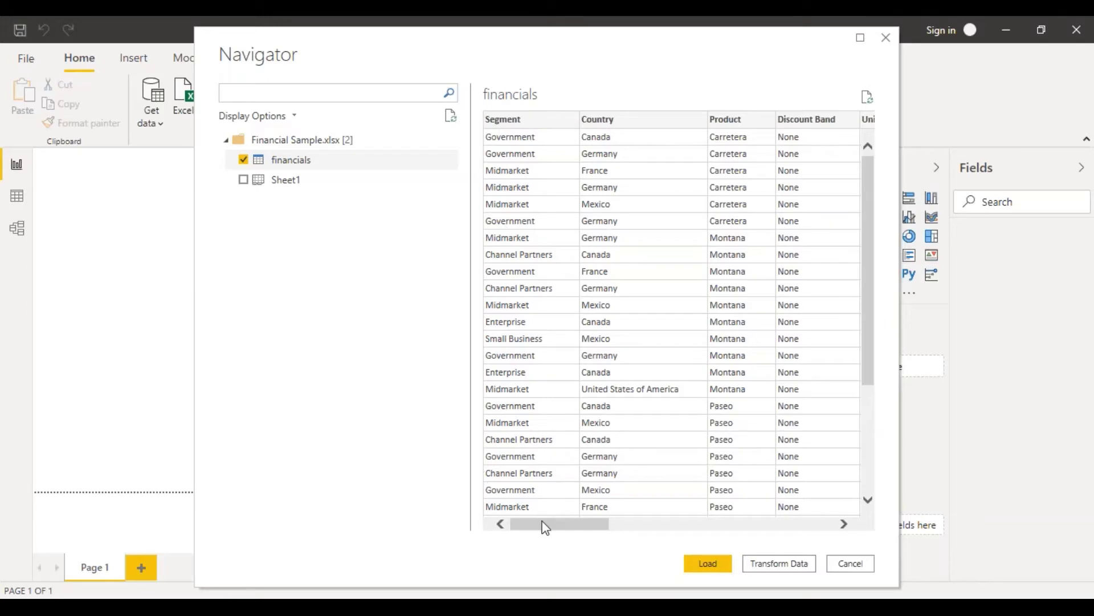
left_click_drag(546, 527, 532, 555)
key("Down")
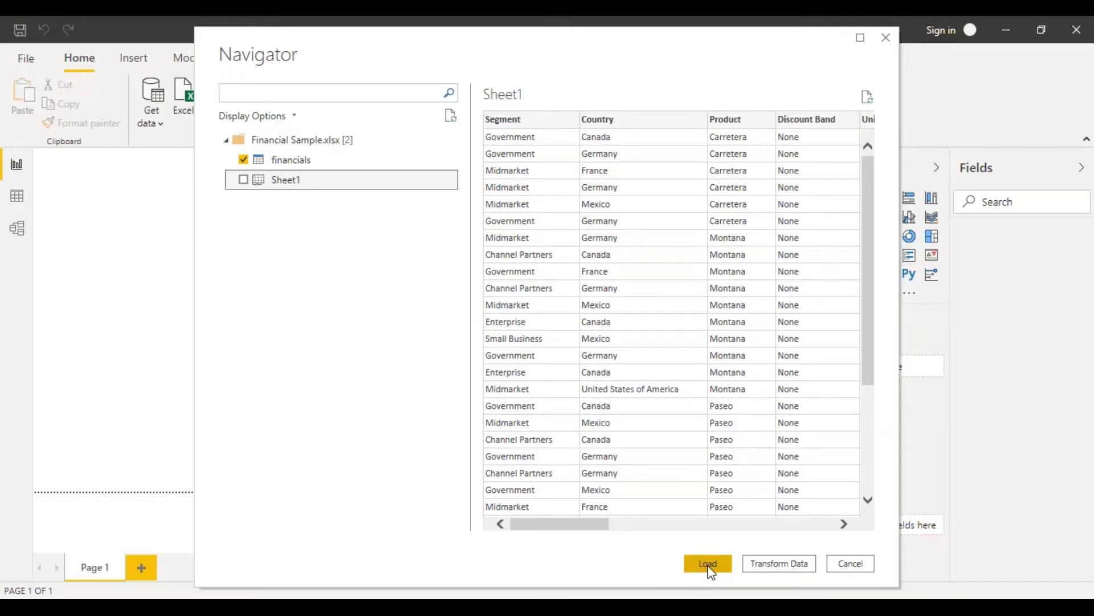
left_click_drag(591, 524, 565, 542)
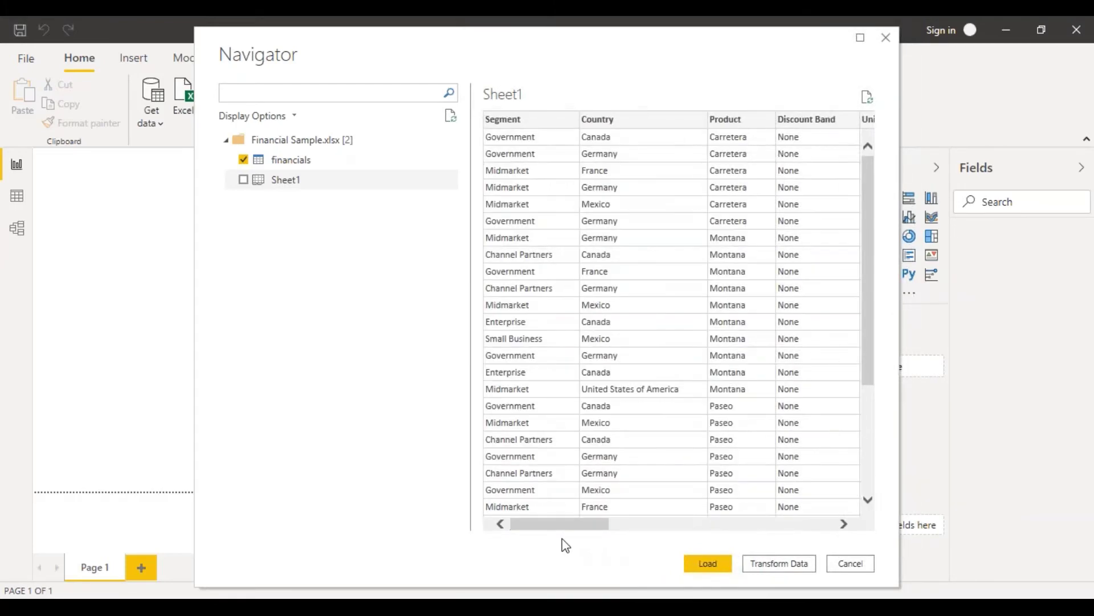
left_click(708, 564)
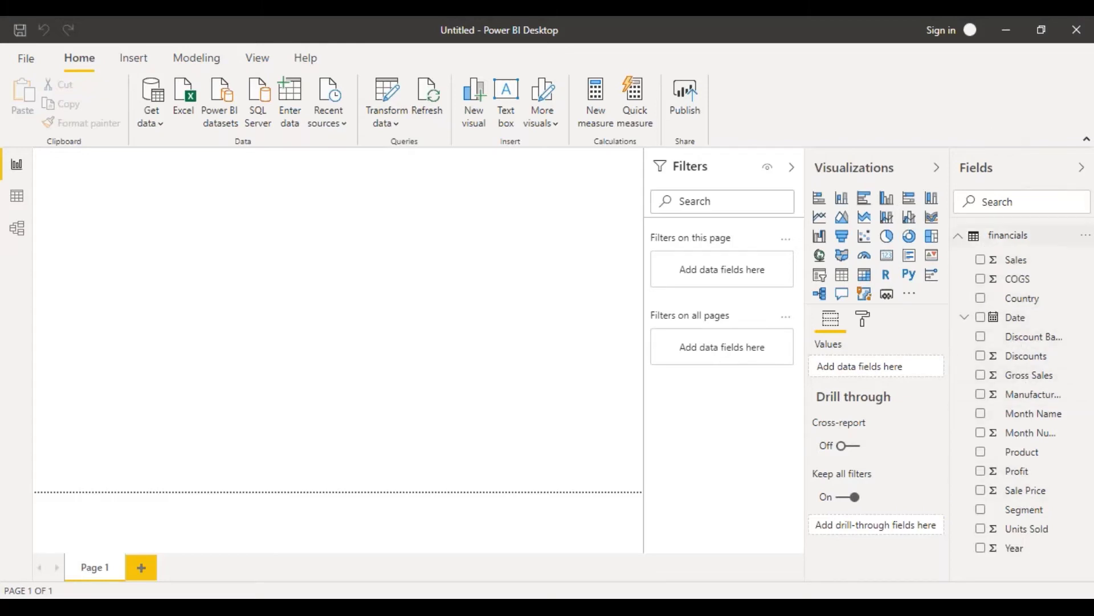
mouse_move(1014, 247)
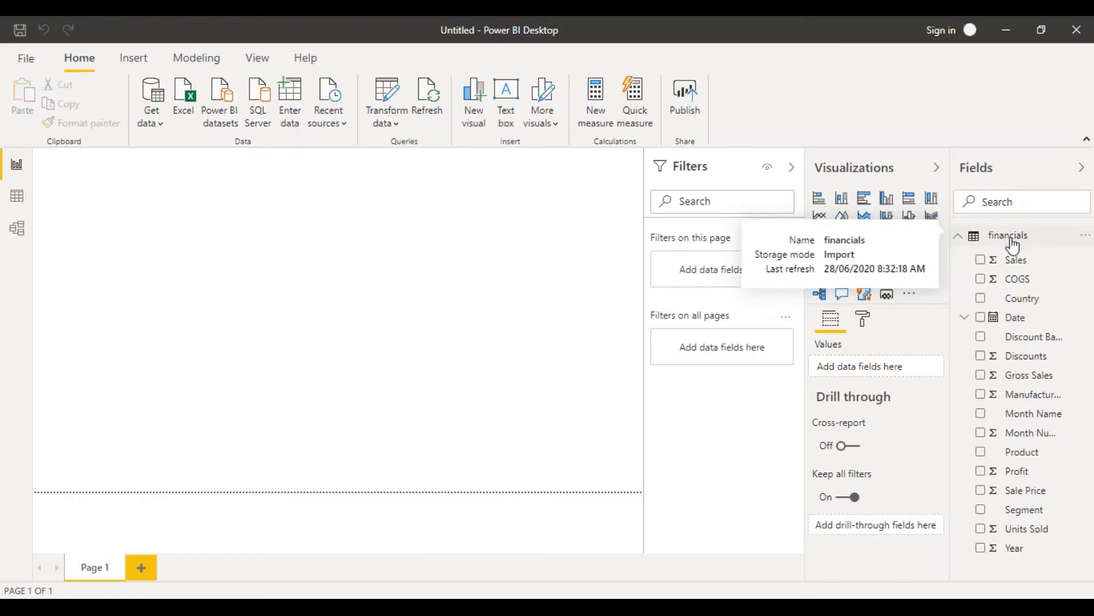
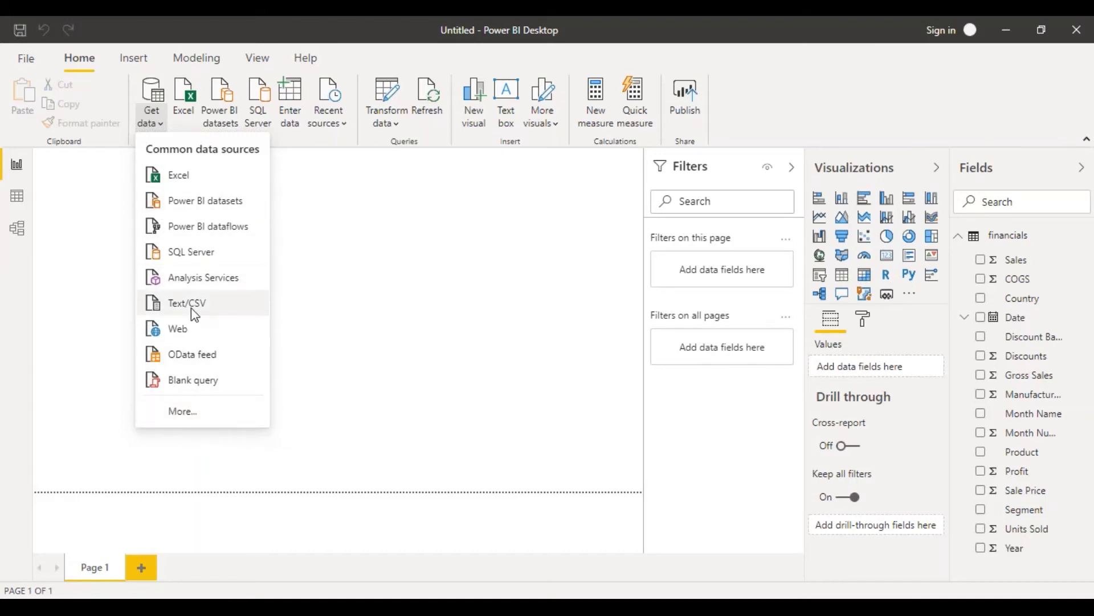
left_click(379, 228)
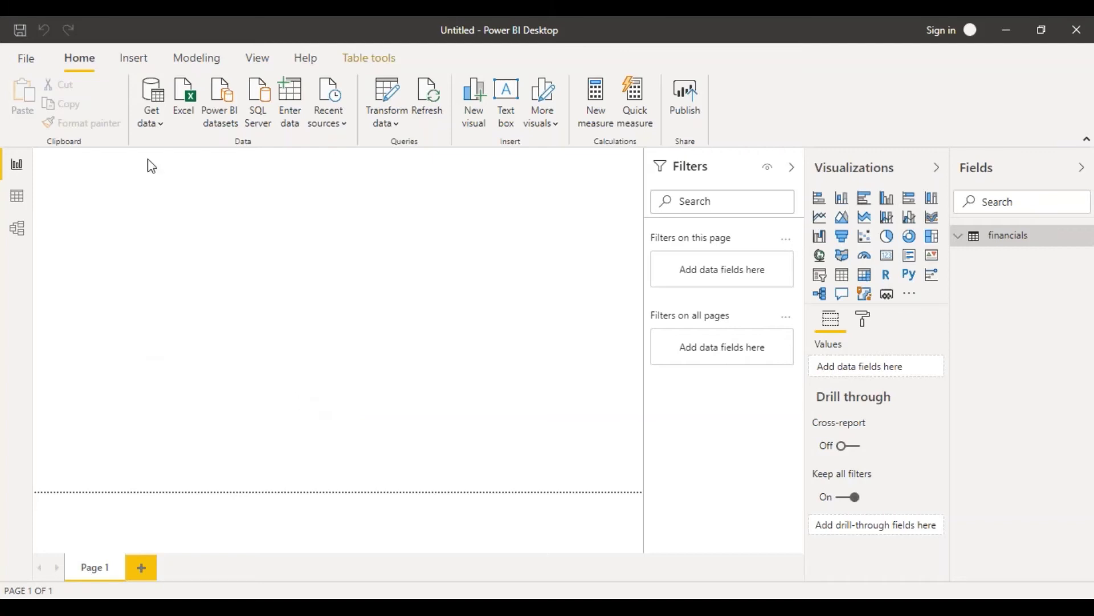
Examine the columns and rows of the loaded financials table in the data view, with the Sales column selected
left_click(22, 206)
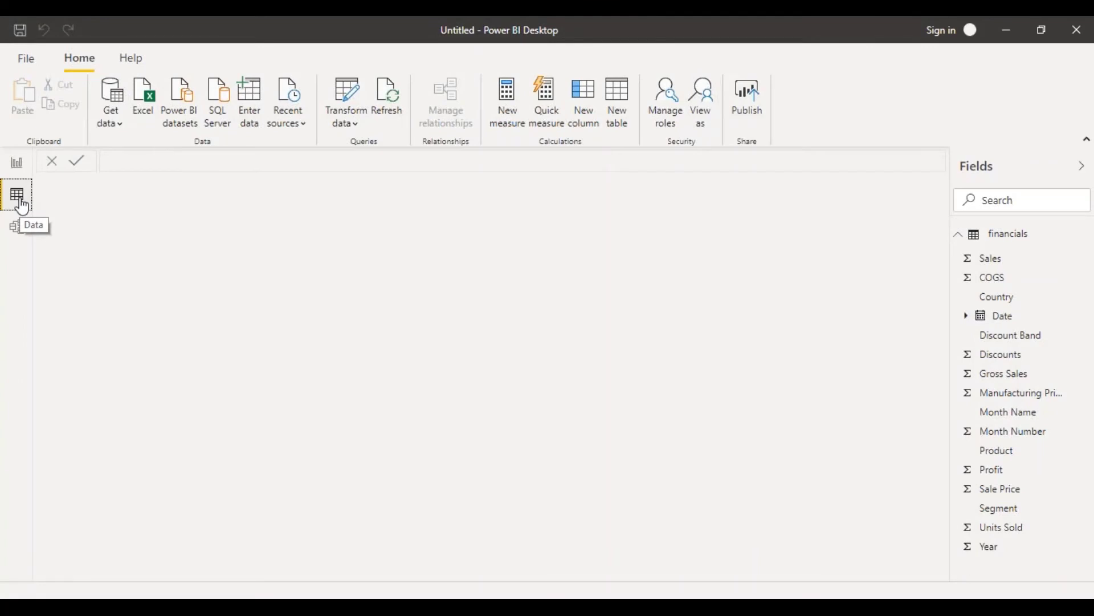
left_click(1034, 246)
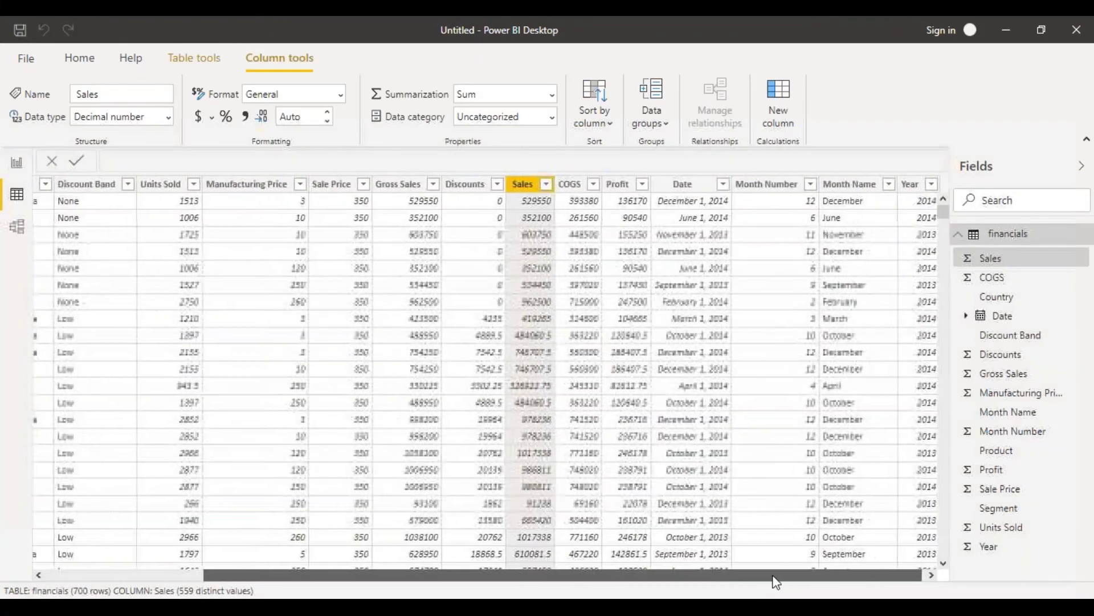
left_click_drag(778, 576, 544, 596)
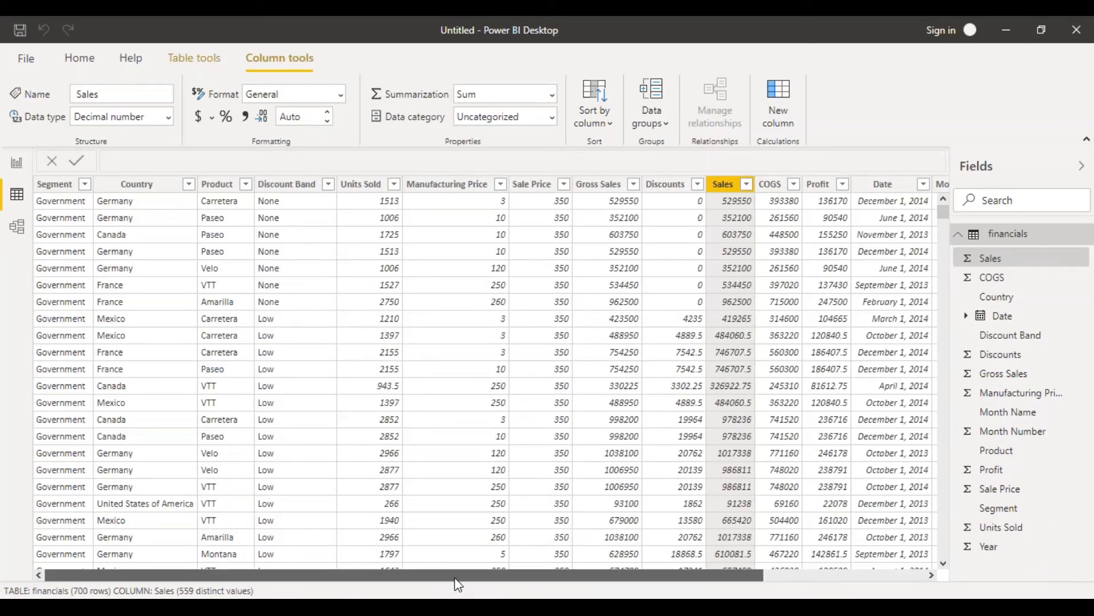
mouse_move(456, 577)
left_mouse_down()
mouse_move(570, 592)
mouse_move(459, 590)
left_mouse_up()
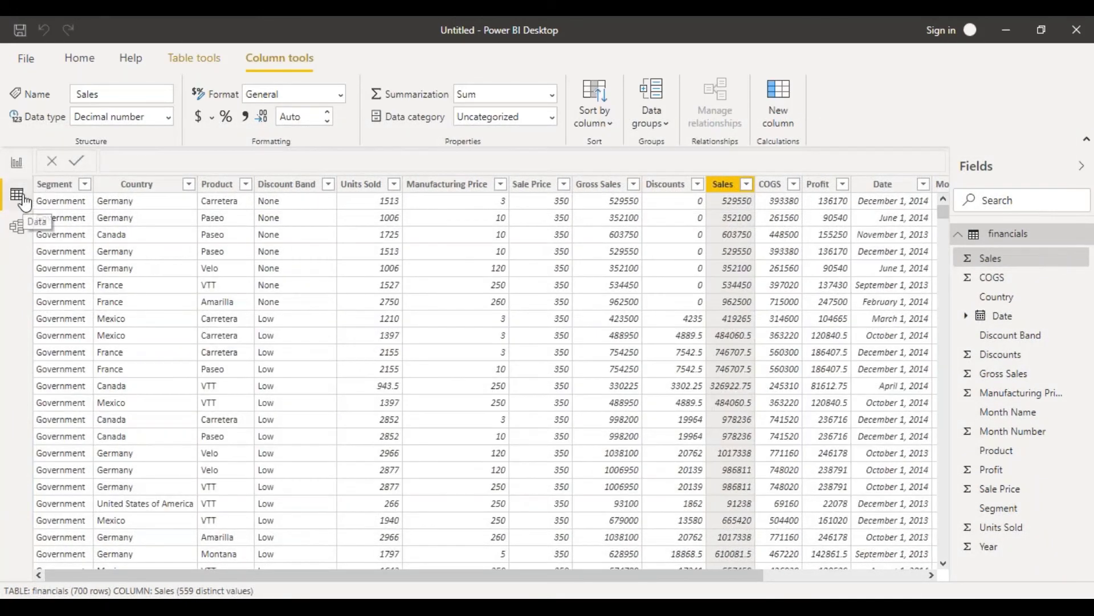
In the model view, shift the financials table slightly to the right on the diagram
left_click(16, 231)
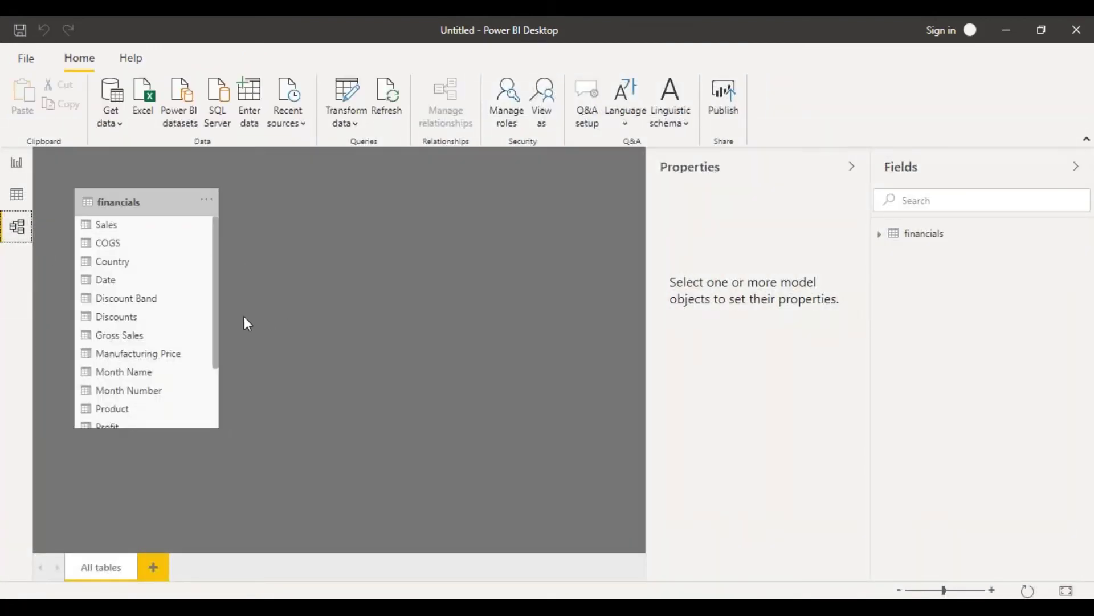
left_click_drag(175, 202, 209, 199)
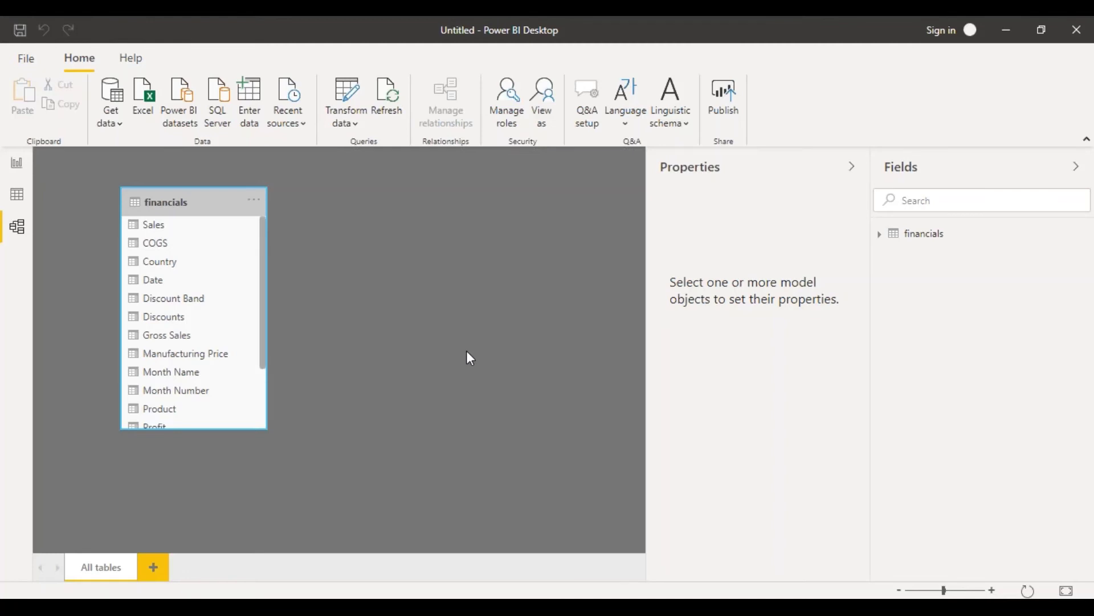
In the report view, build a table visual of Product and Sales near the page's upper-left corner and size it closely around its contents
left_click(17, 164)
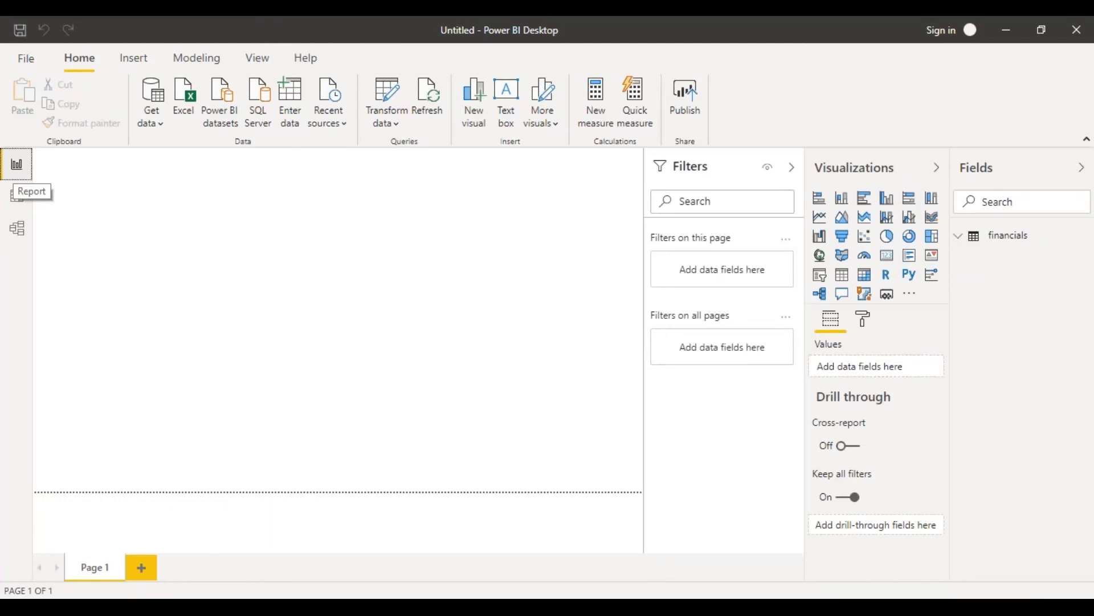
left_click(961, 241)
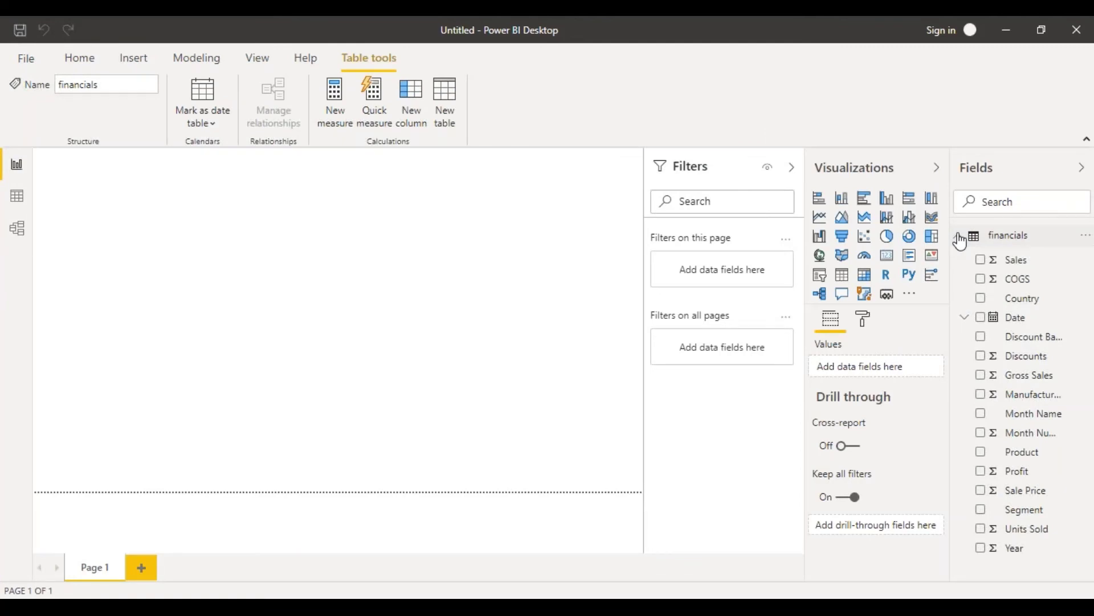
left_click(86, 59)
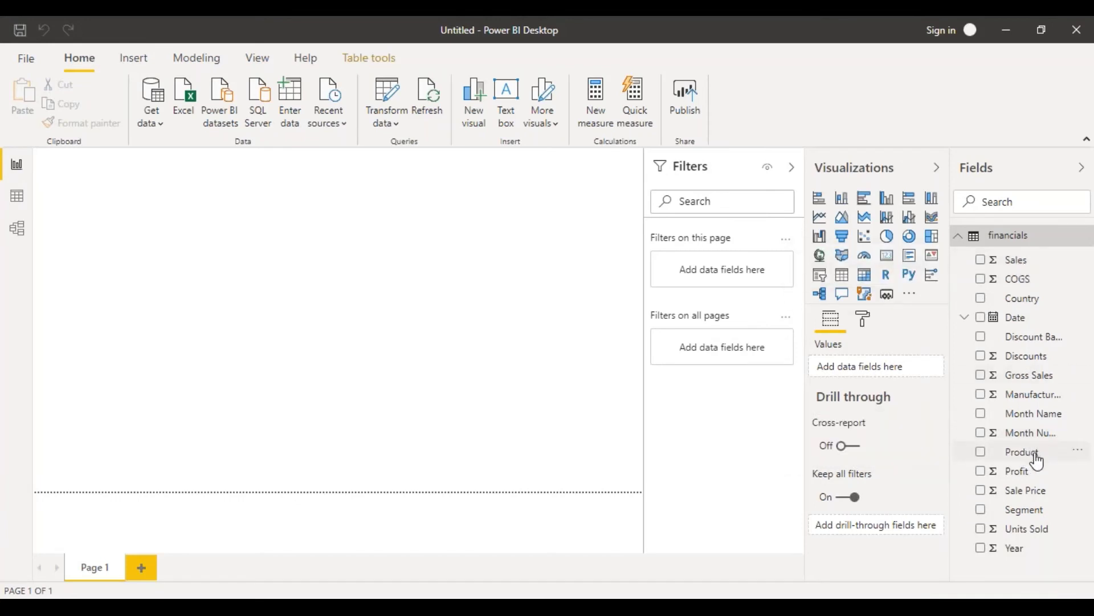
left_click_drag(1037, 461, 120, 246)
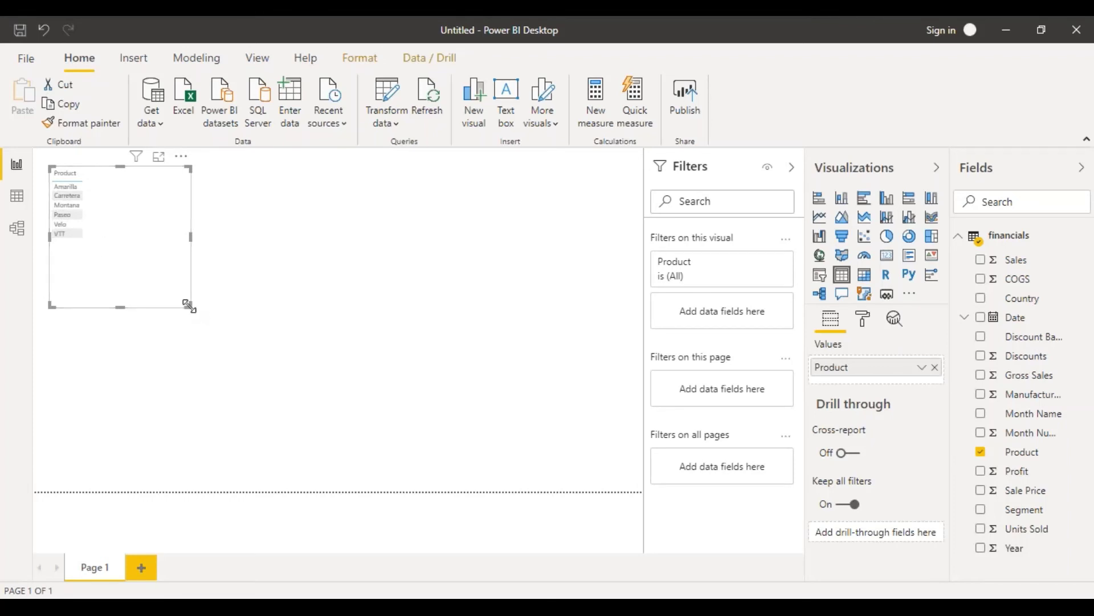
left_click_drag(189, 306, 337, 473)
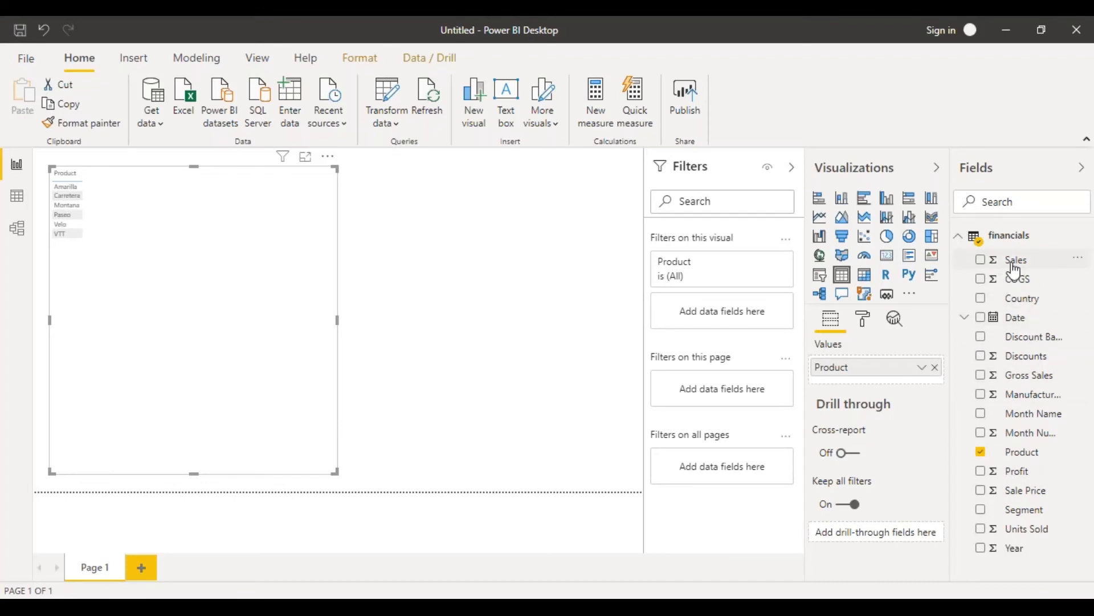
left_click_drag(1009, 272, 204, 218)
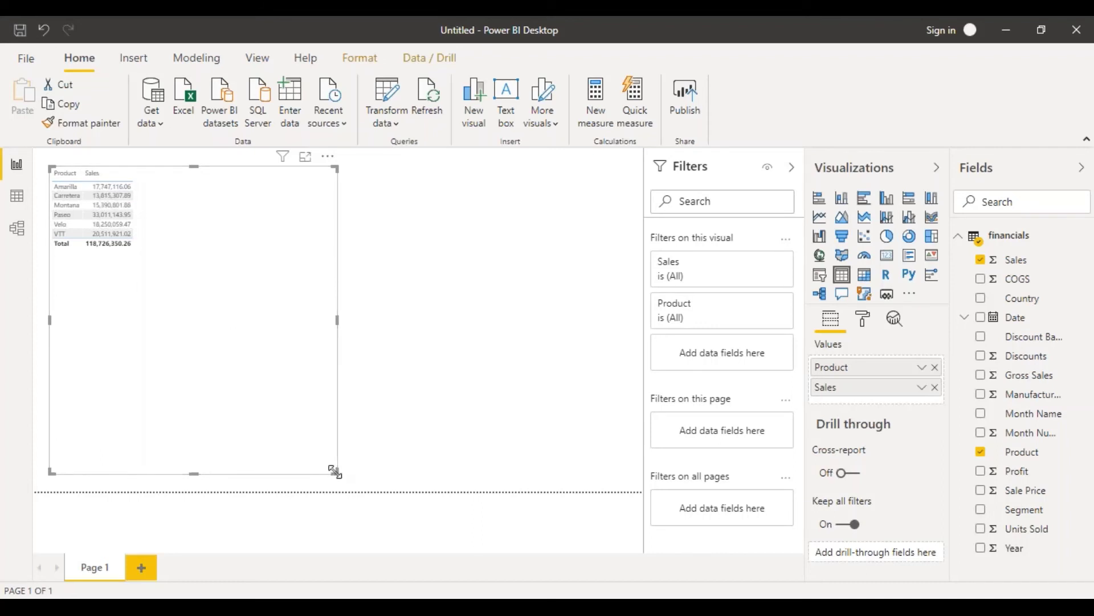
left_click_drag(334, 469, 160, 278)
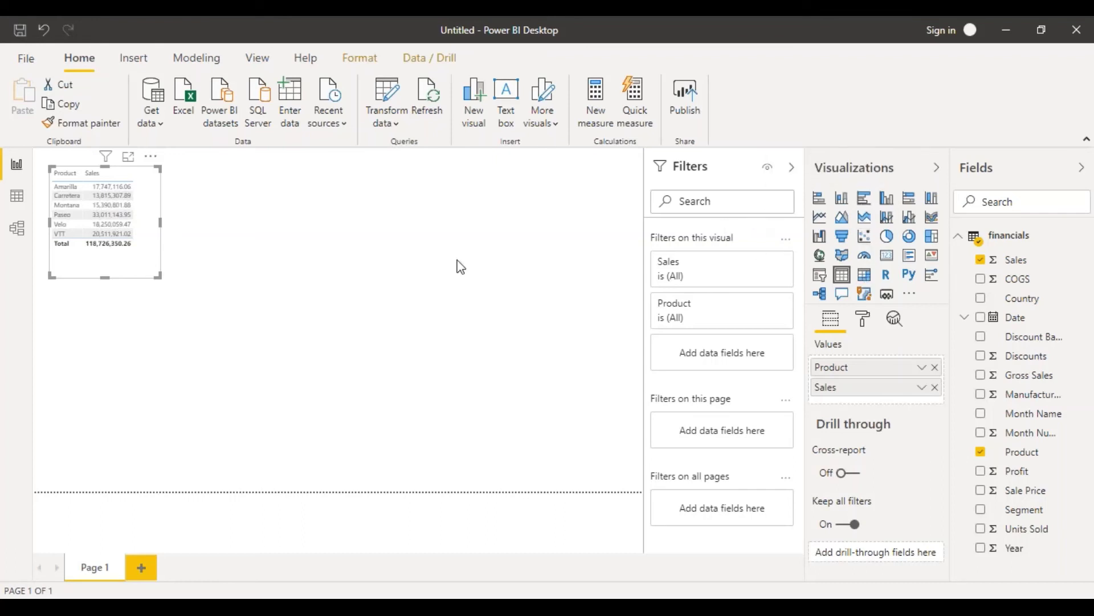
Add an empty stacked bar chart to the page and convert the Product and Sales table to a stacked column chart
left_click(621, 270)
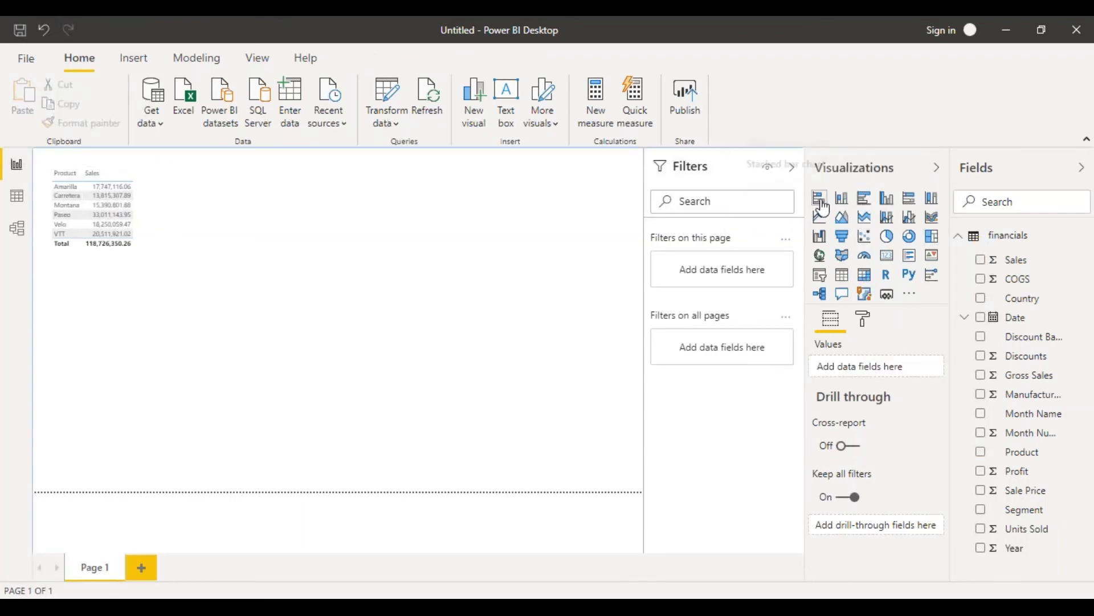
left_click(843, 199)
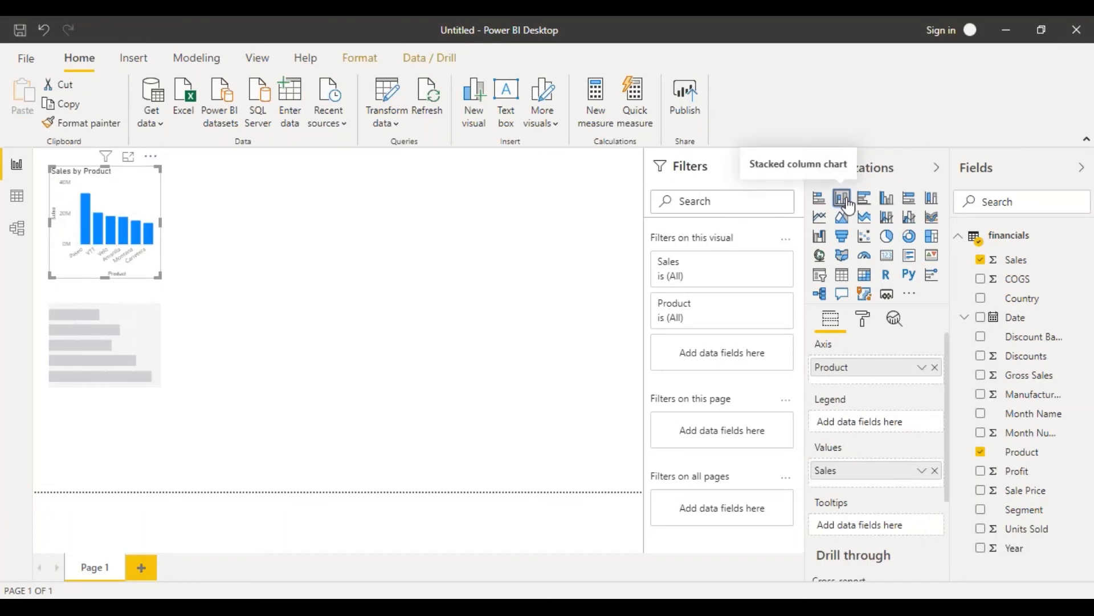
Delete the empty stacked bar chart and enlarge the Sales by Product column chart to fill about the left half of the page
left_click(139, 358)
key("Delete")
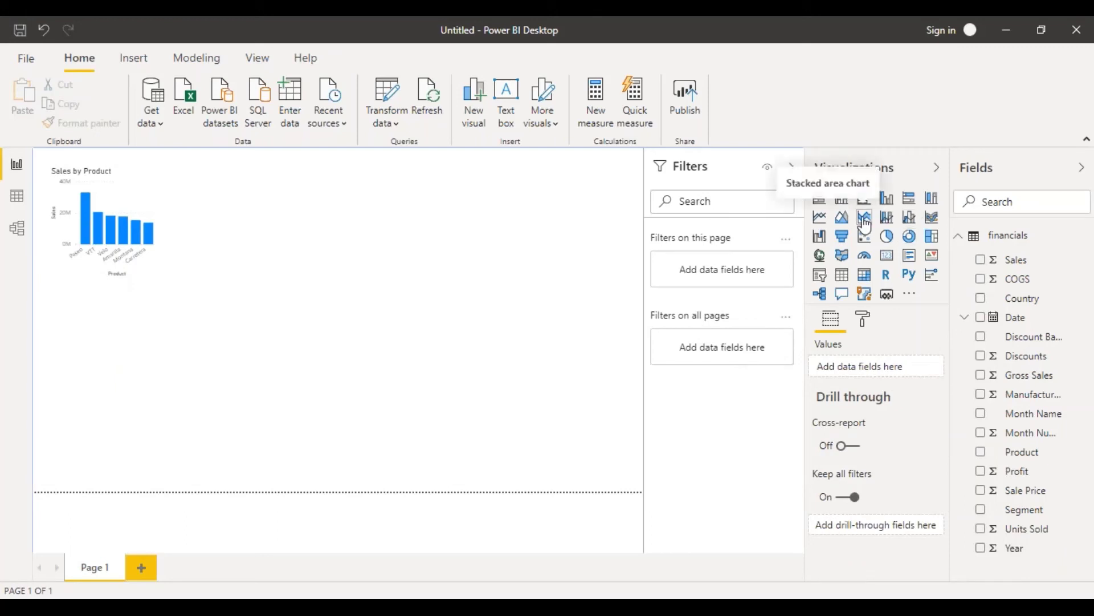
left_click(148, 193)
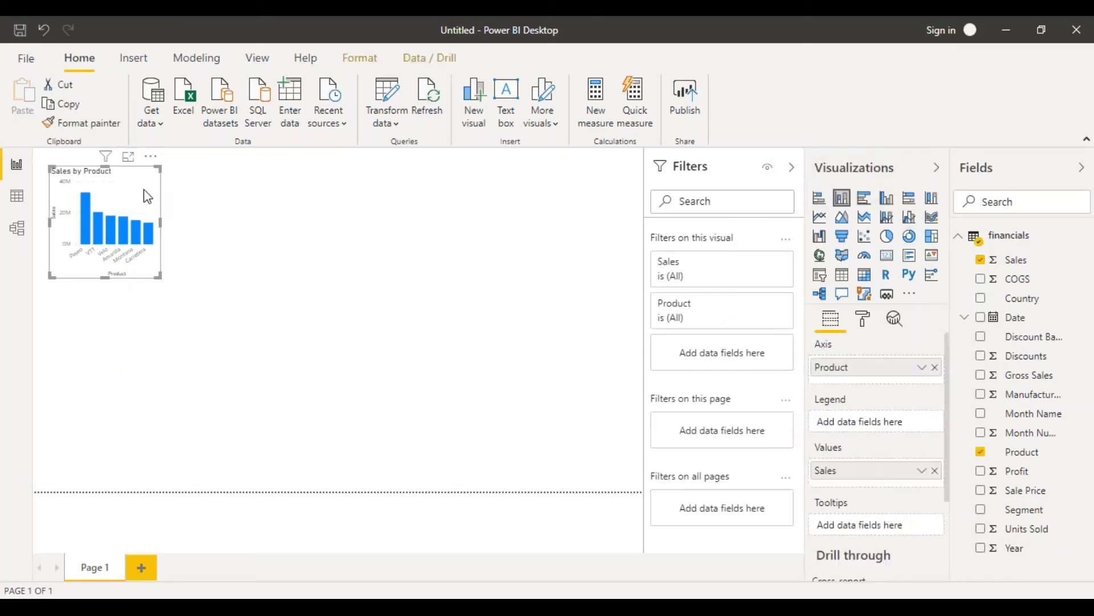
left_click_drag(160, 277, 357, 467)
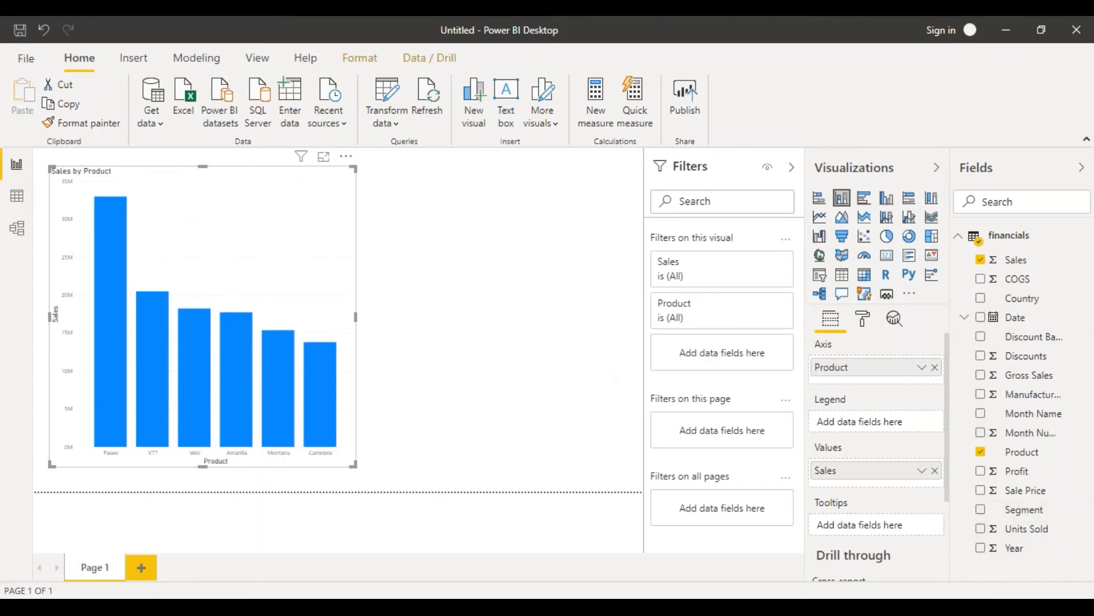
Add a pie chart beside the column chart, with Profit as its values and Segment as its legend
key("Escape")
left_click(887, 236)
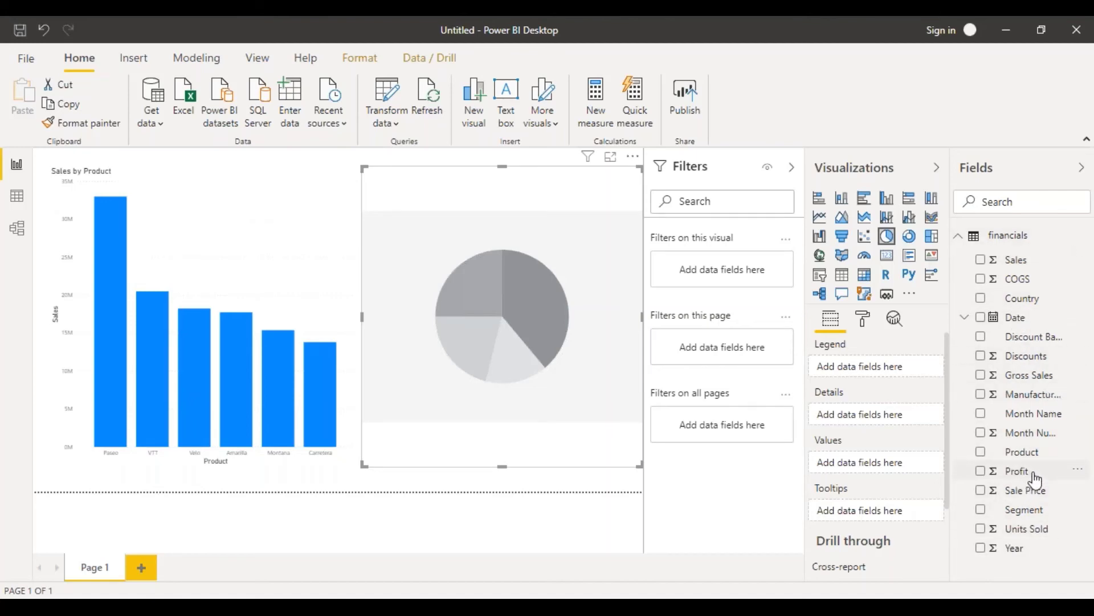
left_click_drag(1036, 481, 456, 310)
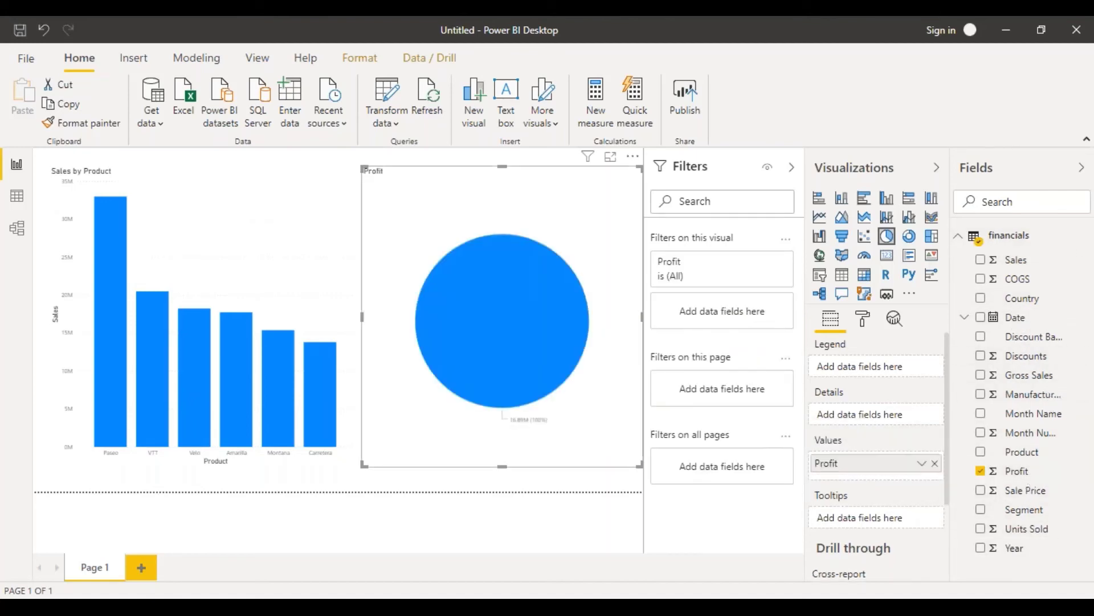
mouse_move(522, 307)
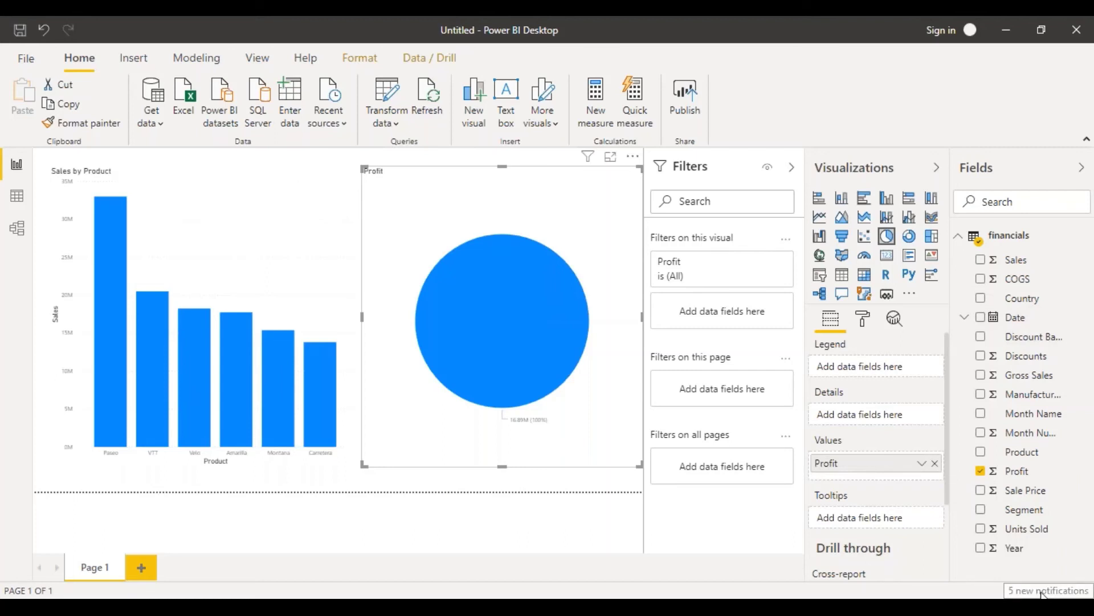
left_click_drag(1028, 520, 538, 364)
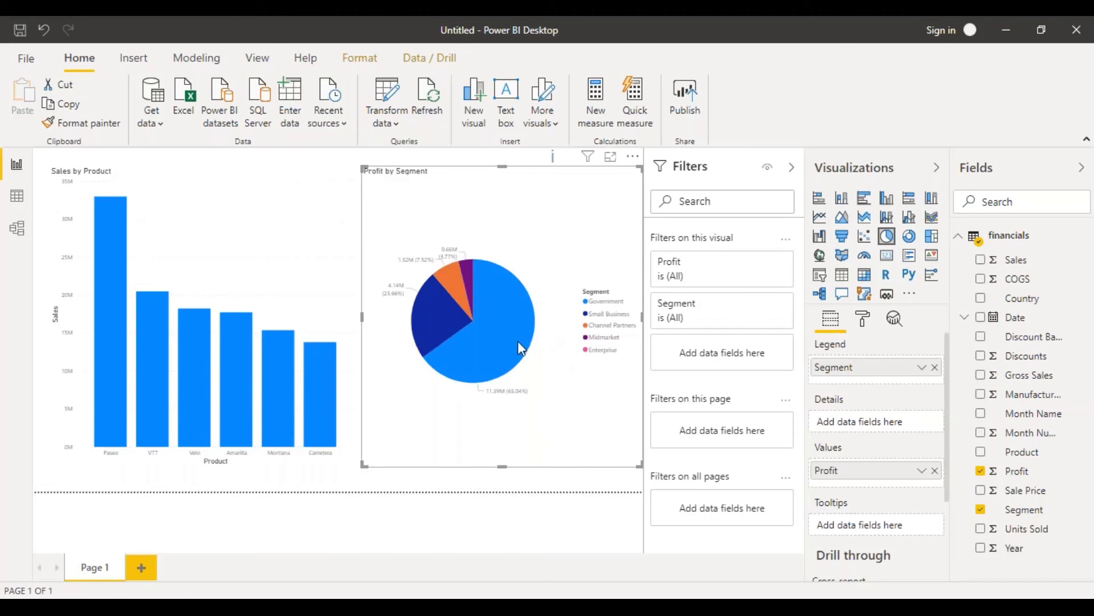
mouse_move(498, 346)
Add a second blank page to the report and return to Page 1
left_click(149, 570)
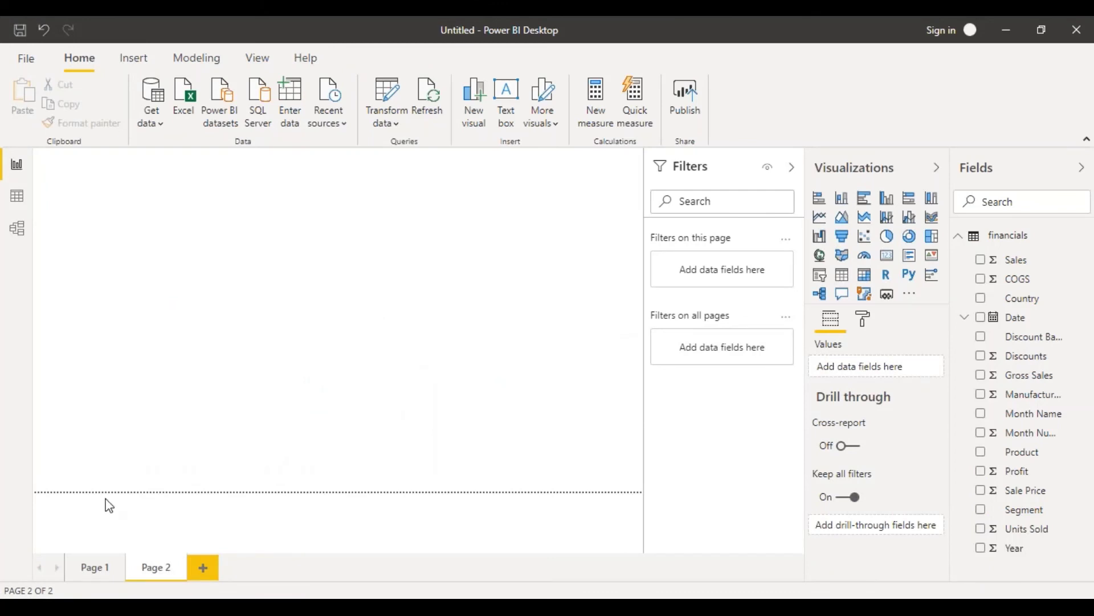
left_click(93, 566)
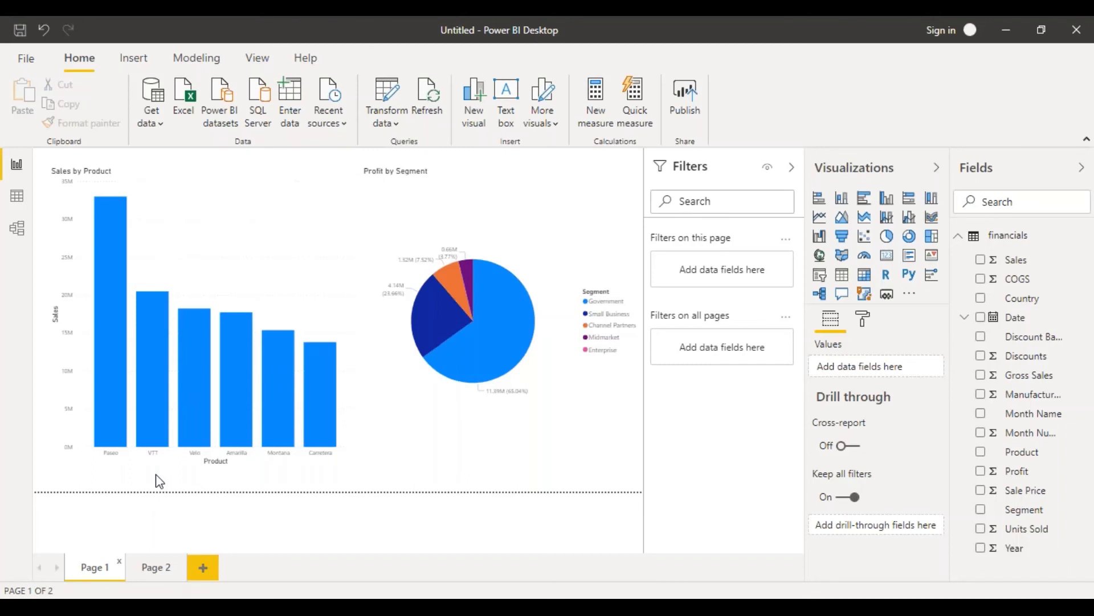
Cross-highlight the pie chart by the Velo column in the Sales by Product chart, and clear the highlight
mouse_move(198, 409)
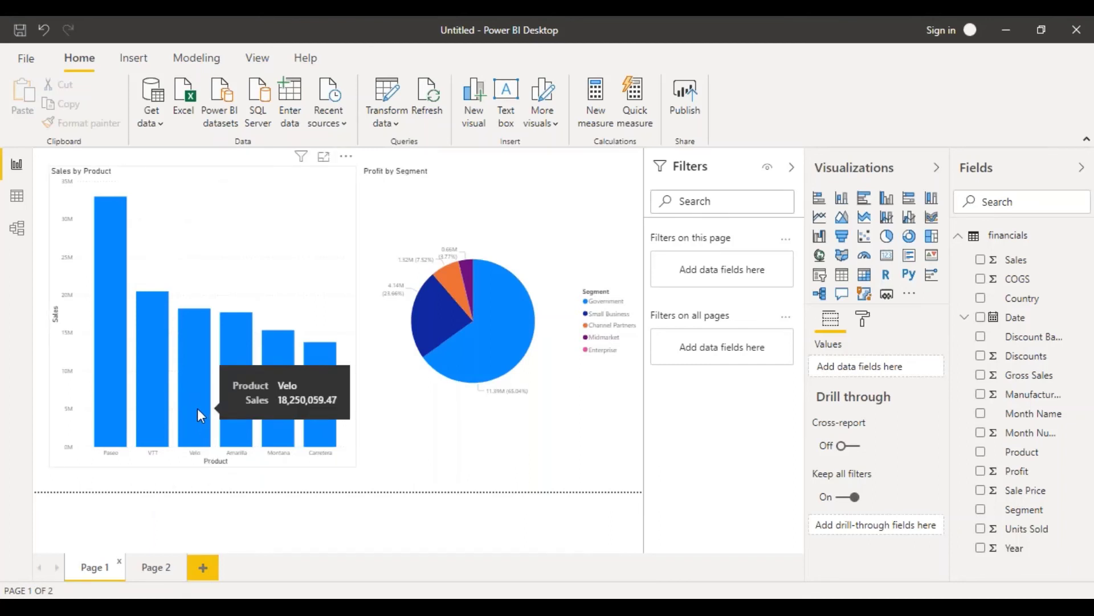
left_click(198, 409)
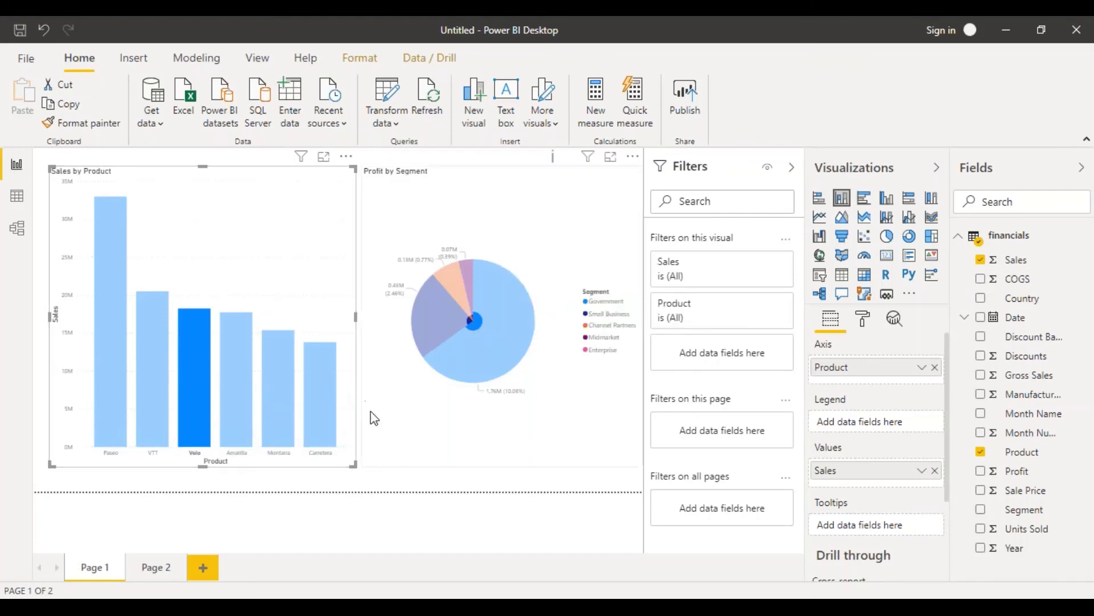
left_click(352, 482)
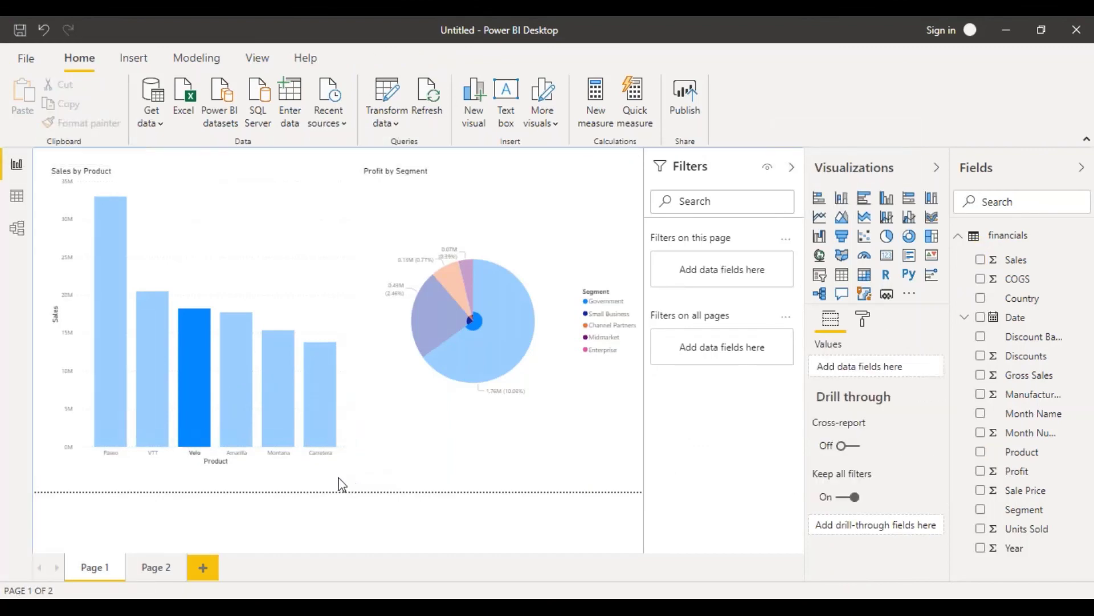
left_click(299, 469)
Cross-highlight the Sales by Product columns by the Government slice of the pie chart and examine each product's share
mouse_move(443, 337)
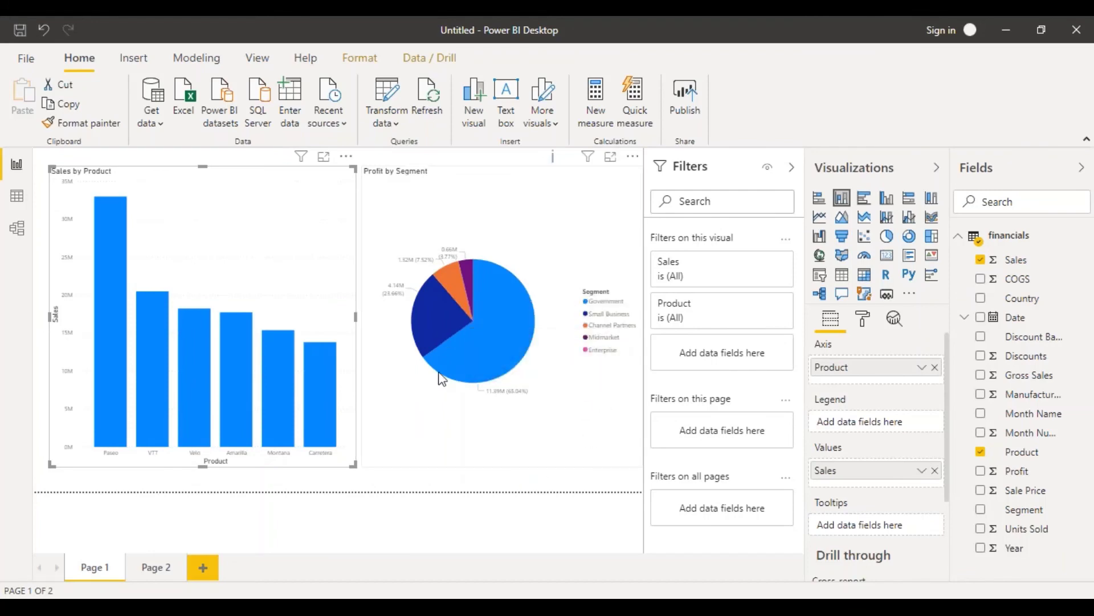
mouse_move(497, 347)
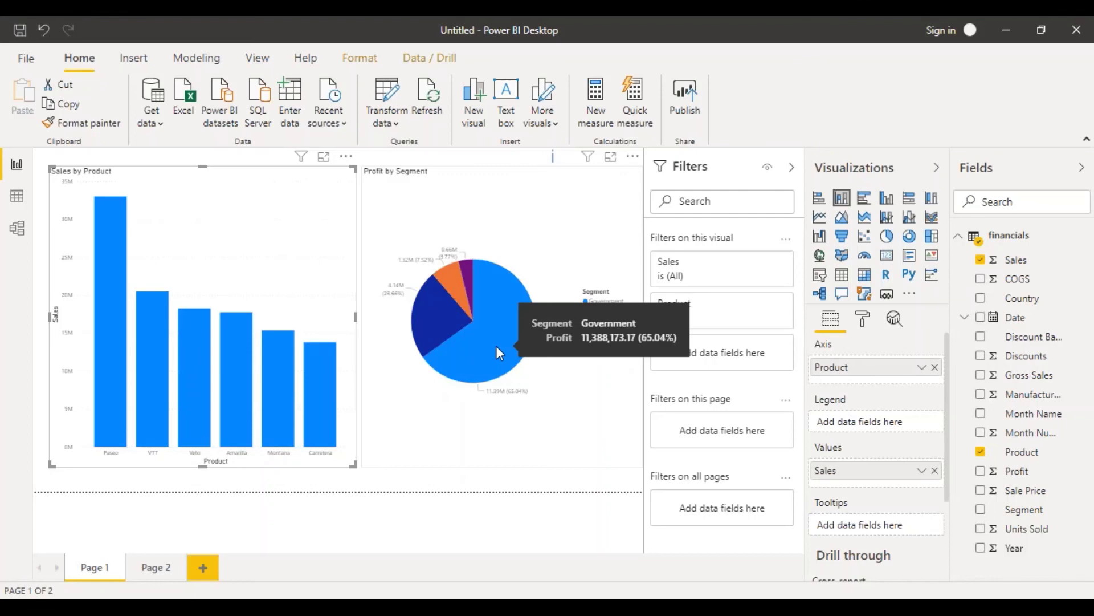
left_click(496, 346)
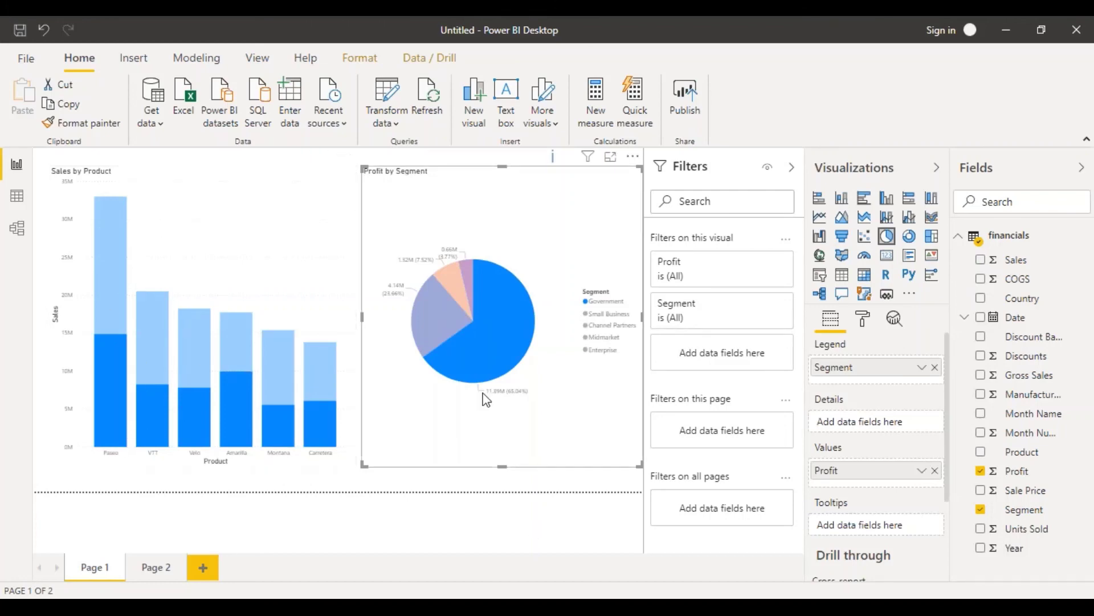
mouse_move(117, 422)
Start publishing the report
left_click(691, 106)
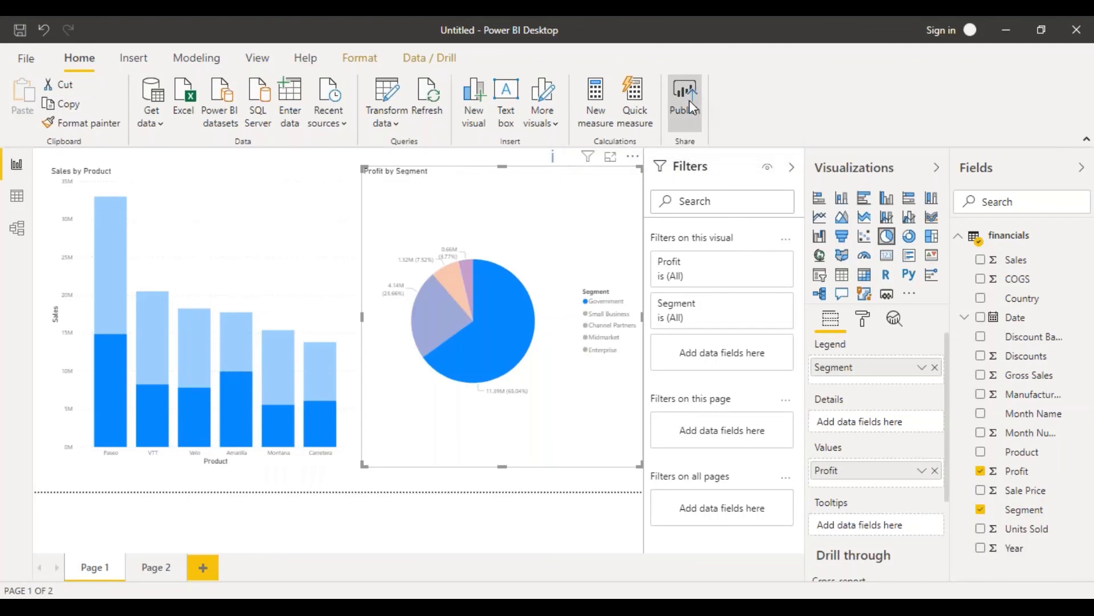